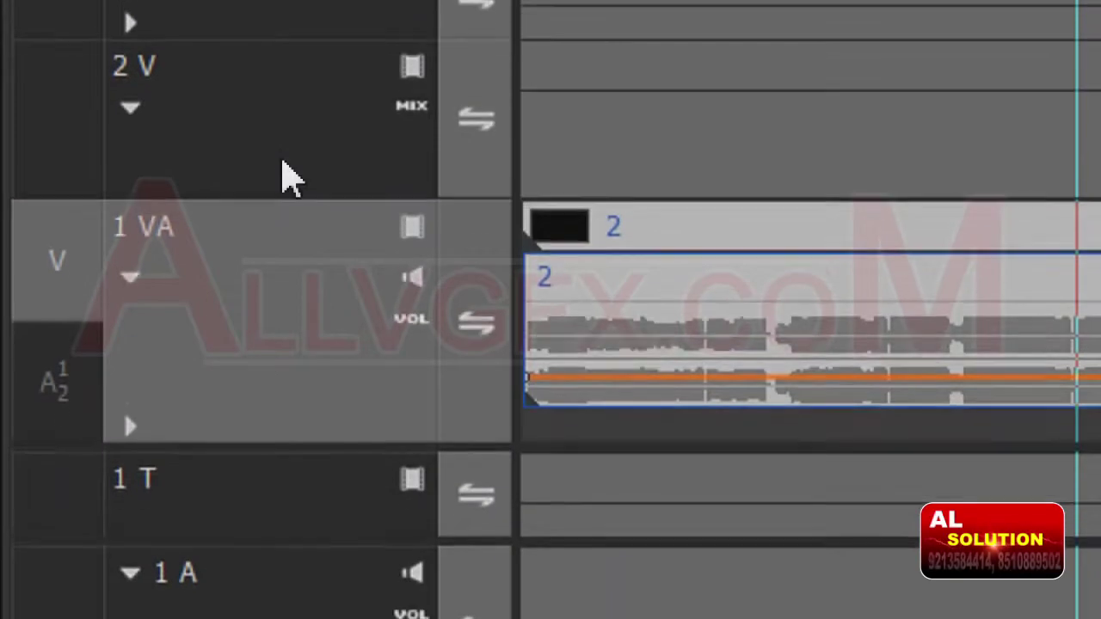
Close the Batch Capture window to return to the Sequence1 timeline.
{"action": "left_click", "coordinate": [120, 329]}
{"action": "left_click", "coordinate": [292, 382]}
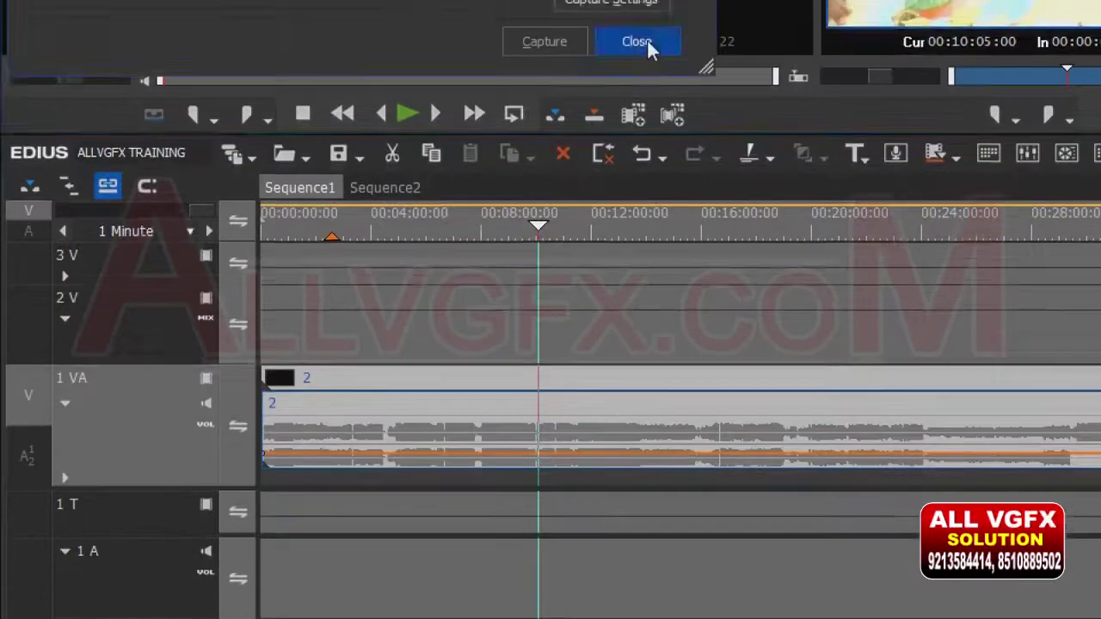
{"action": "left_click", "coordinate": [651, 44]}
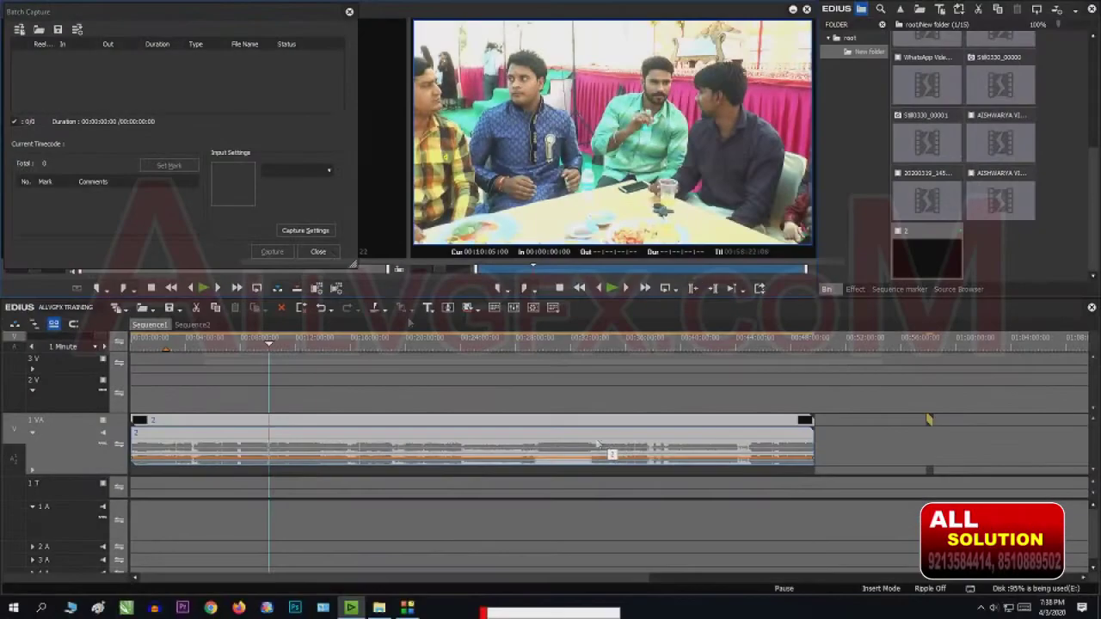
{"action": "left_click", "coordinate": [331, 251]}
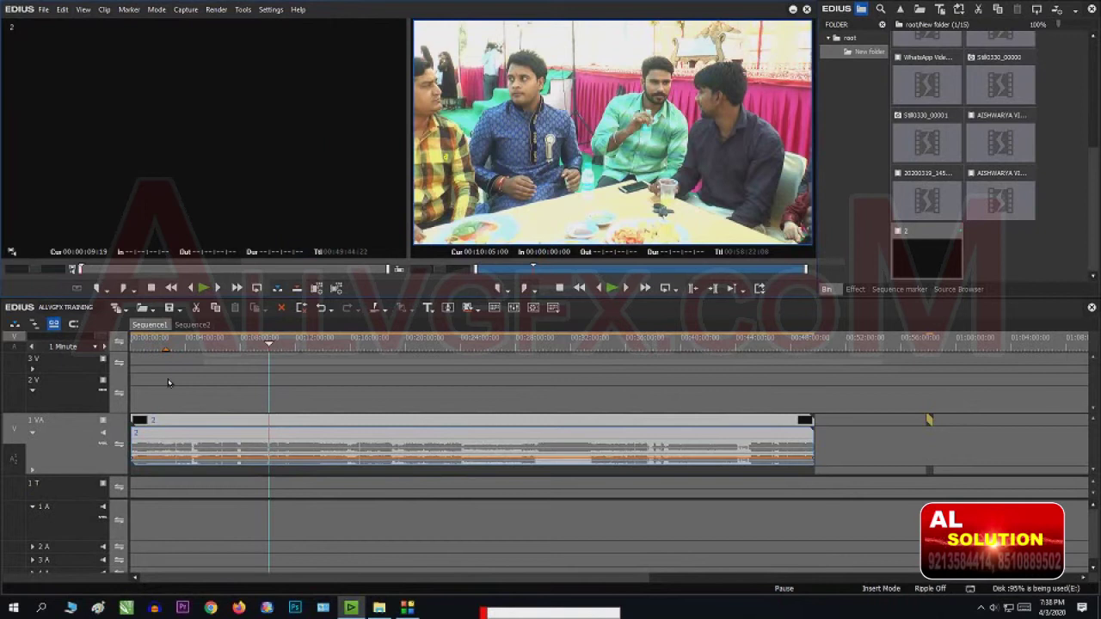
Select the 2 V track and examine clip 2's waveform at several timeline zoom levels.
{"action": "left_click", "coordinate": [75, 399]}
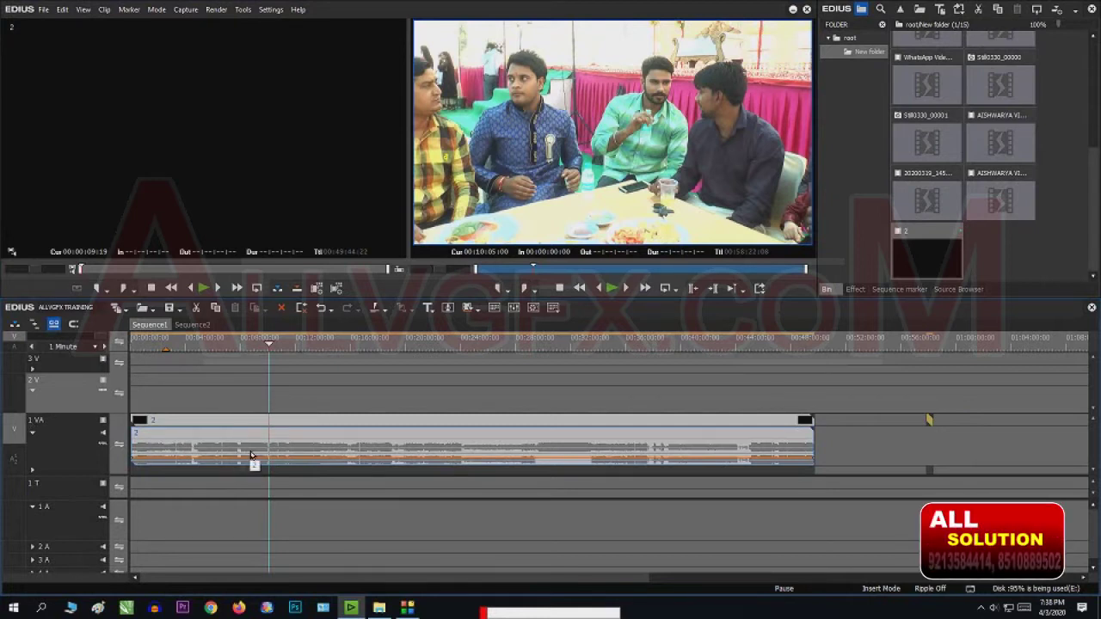
{"action": "scroll", "coordinate": [250, 454], "scroll_direction": "down", "scroll_amount": 2}
{"action": "scroll", "coordinate": [251, 454], "scroll_direction": "up", "scroll_amount": 3}
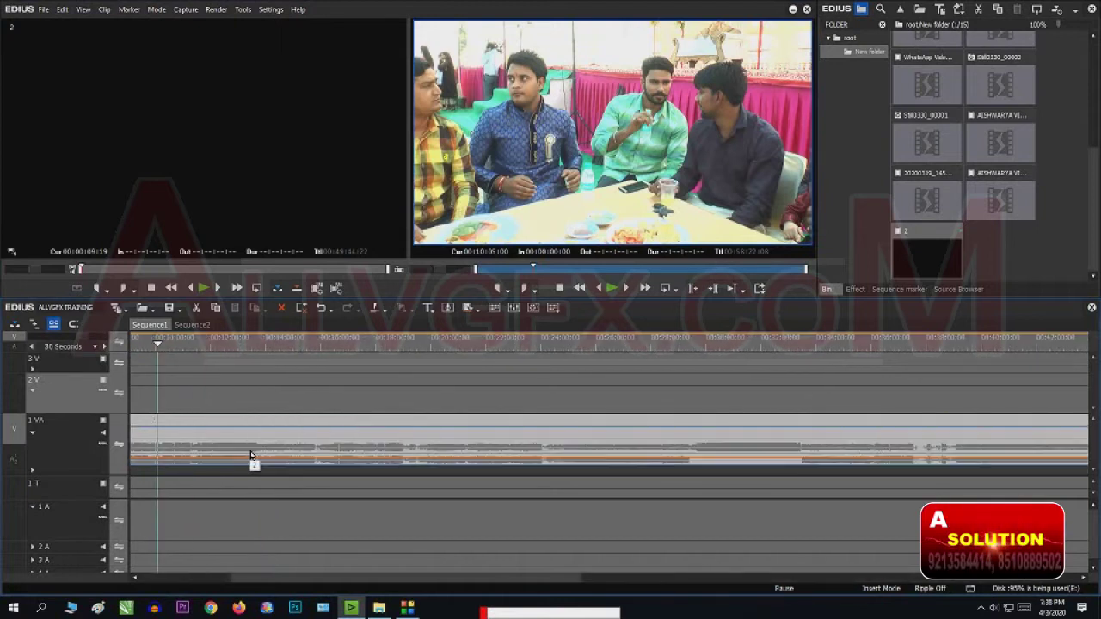
{"action": "scroll", "coordinate": [250, 454], "scroll_direction": "down", "scroll_amount": 2}
{"action": "scroll", "coordinate": [251, 454], "scroll_direction": "up", "scroll_amount": 1}
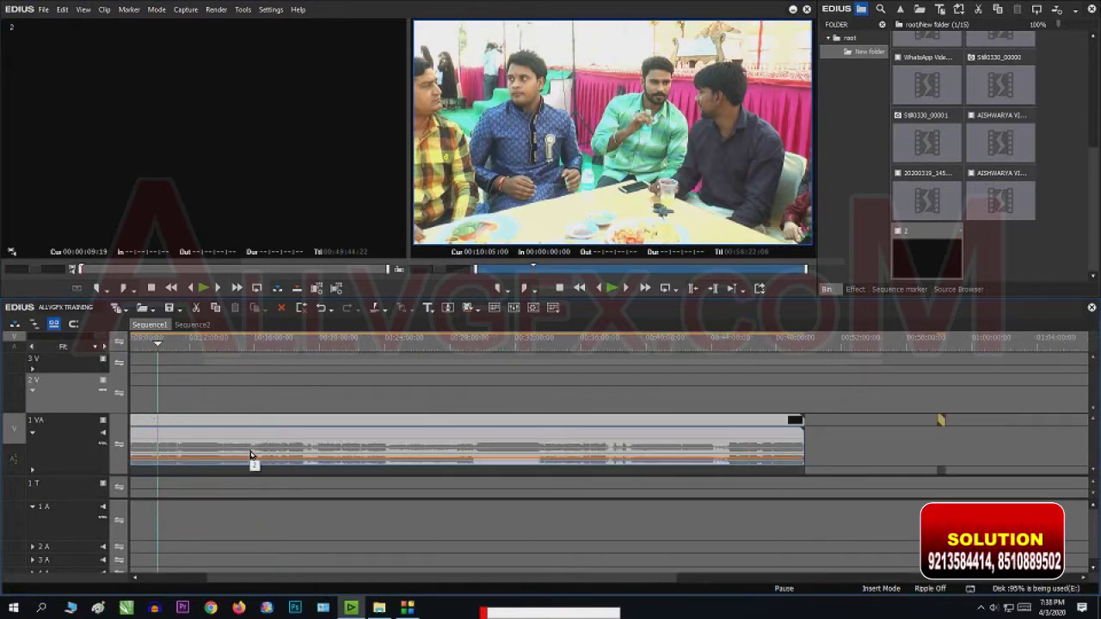
{"action": "scroll", "coordinate": [250, 454], "scroll_direction": "up", "scroll_amount": 4}
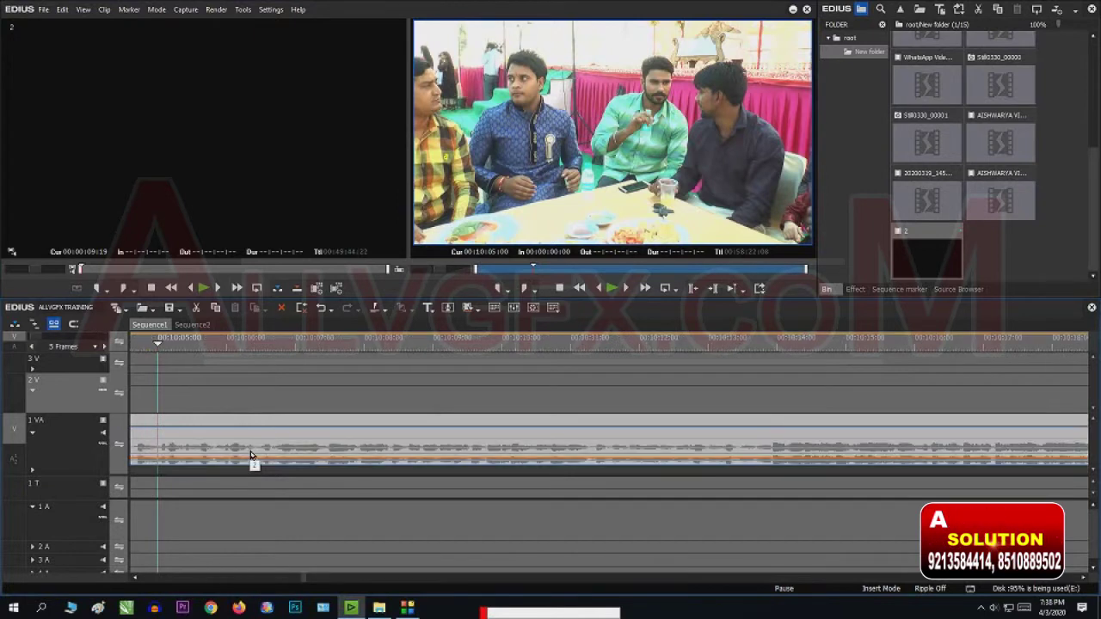
{"action": "scroll", "coordinate": [250, 454], "scroll_direction": "down", "scroll_amount": 2}
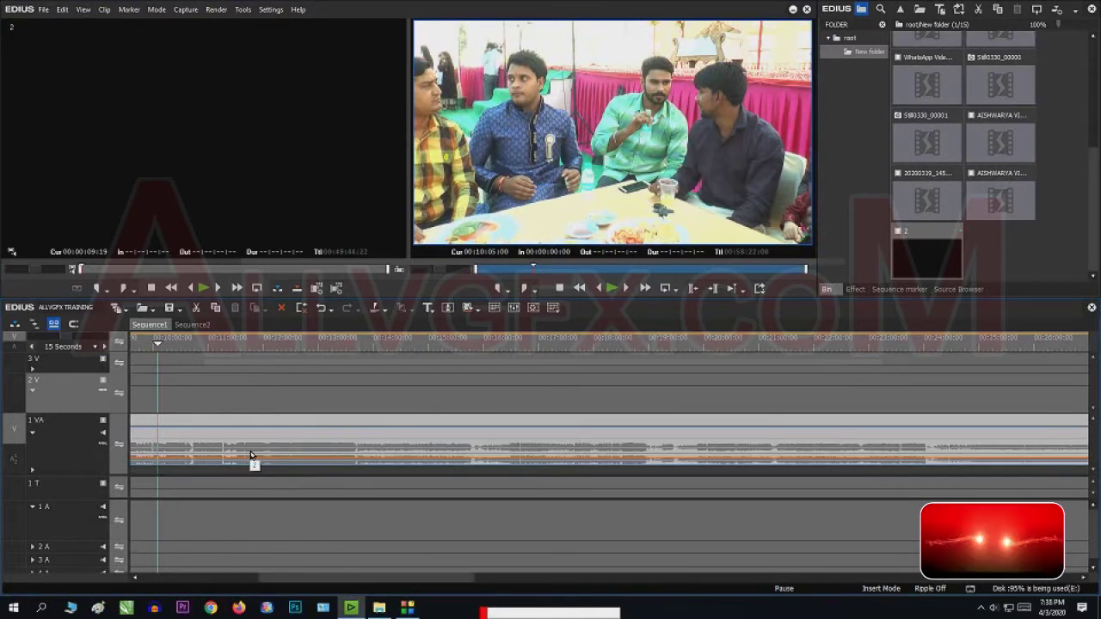
{"action": "scroll", "coordinate": [251, 454], "scroll_direction": "up", "scroll_amount": 5}
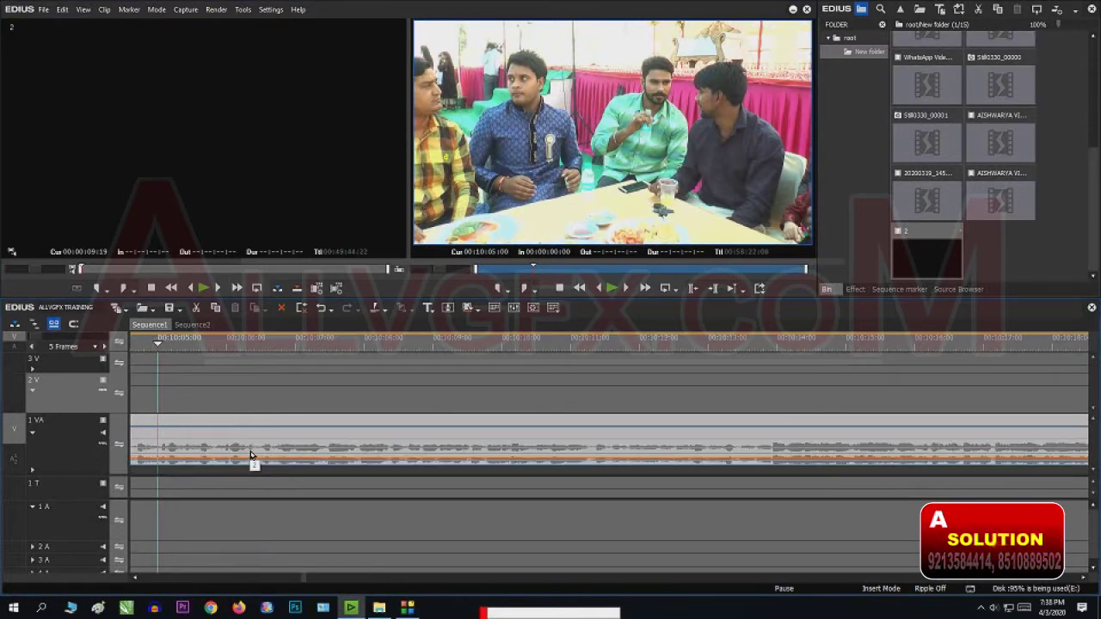
Set the timeline scale to Fit and move the playhead to 00:14:08:06.
{"action": "left_click", "coordinate": [296, 348]}
{"action": "scroll", "coordinate": [295, 350], "scroll_direction": "down", "scroll_amount": 1}
{"action": "scroll", "coordinate": [295, 350], "scroll_direction": "down", "scroll_amount": 3}
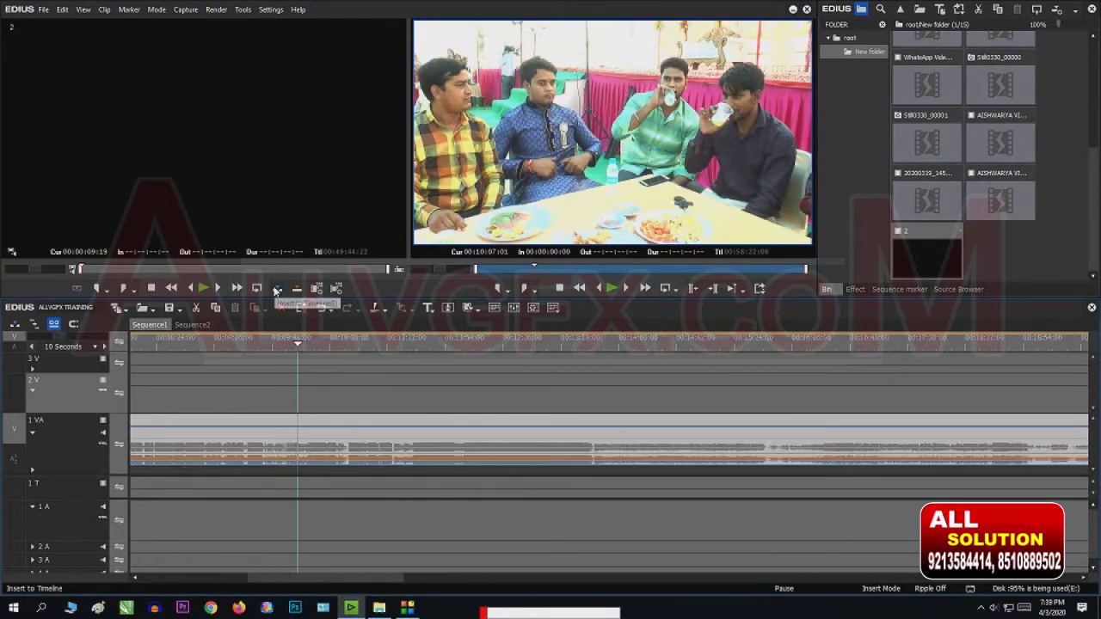
{"action": "key", "text": "ctrl+0"}
{"action": "left_click", "coordinate": [275, 289]}
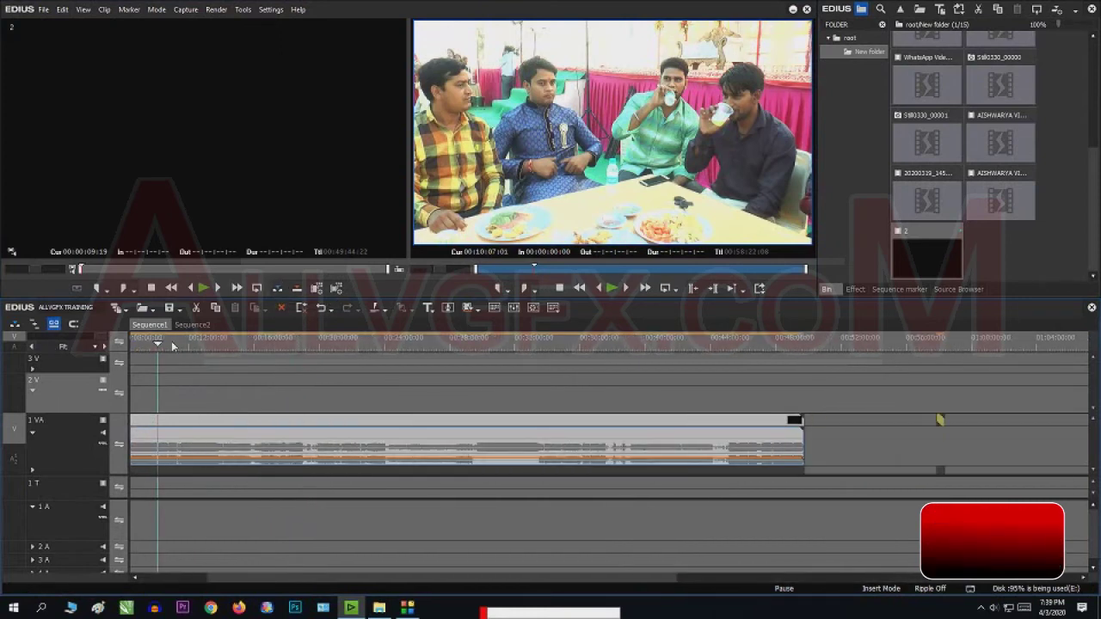
{"action": "left_click_drag", "start_coordinate": [181, 348], "coordinate": [278, 364]}
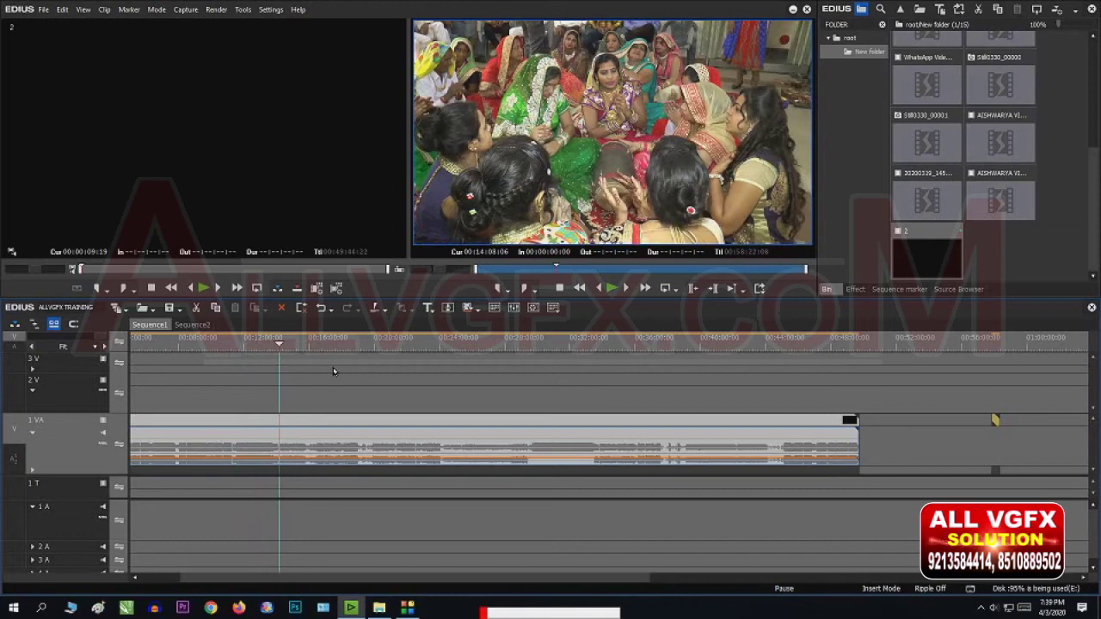
{"action": "right_click", "coordinate": [65, 432]}
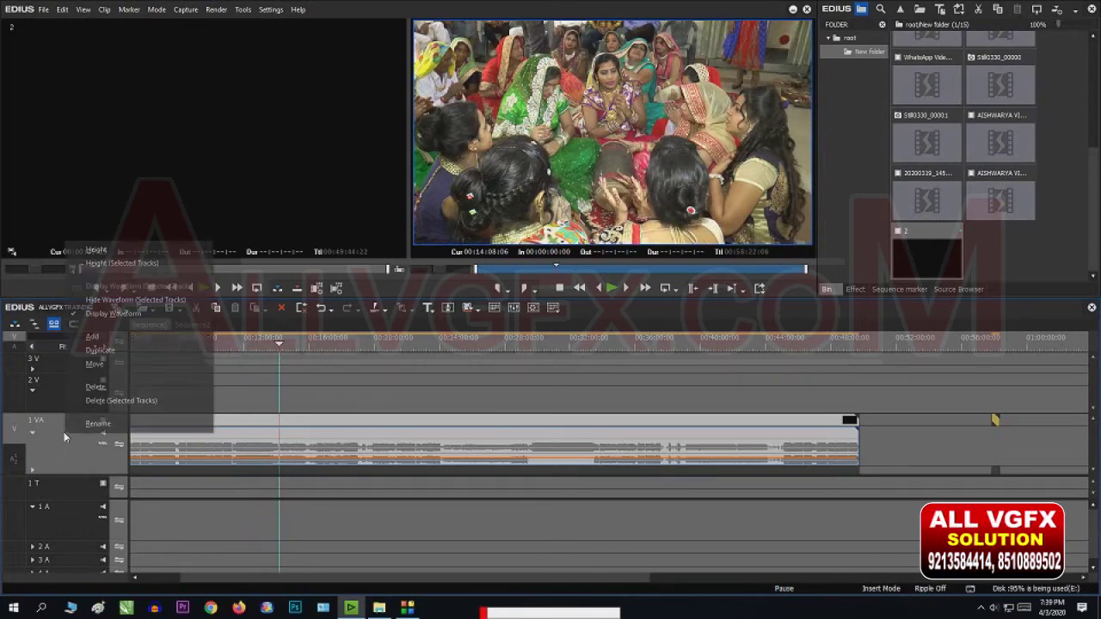
{"action": "mouse_move", "coordinate": [115, 339]}
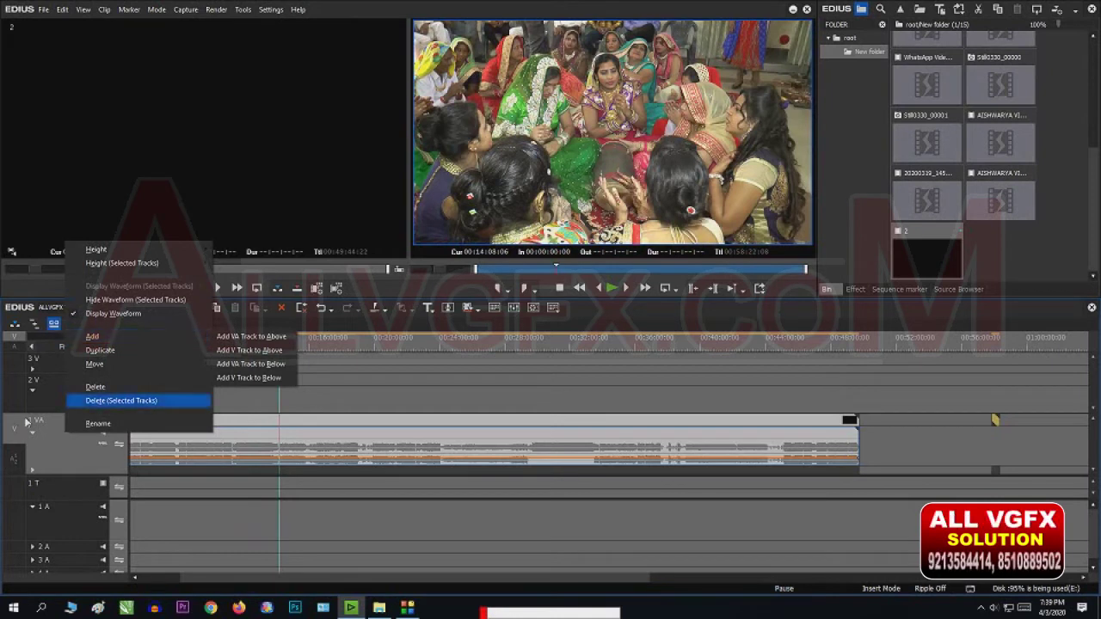
{"action": "left_click", "coordinate": [50, 462]}
{"action": "left_click", "coordinate": [64, 393]}
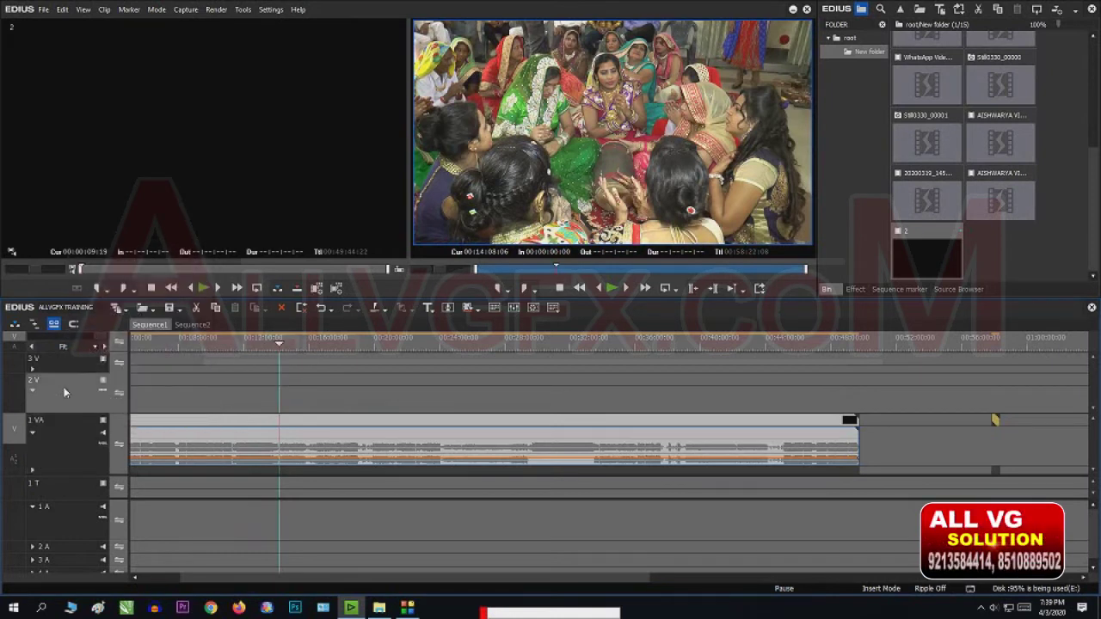
{"action": "left_click", "coordinate": [73, 369]}
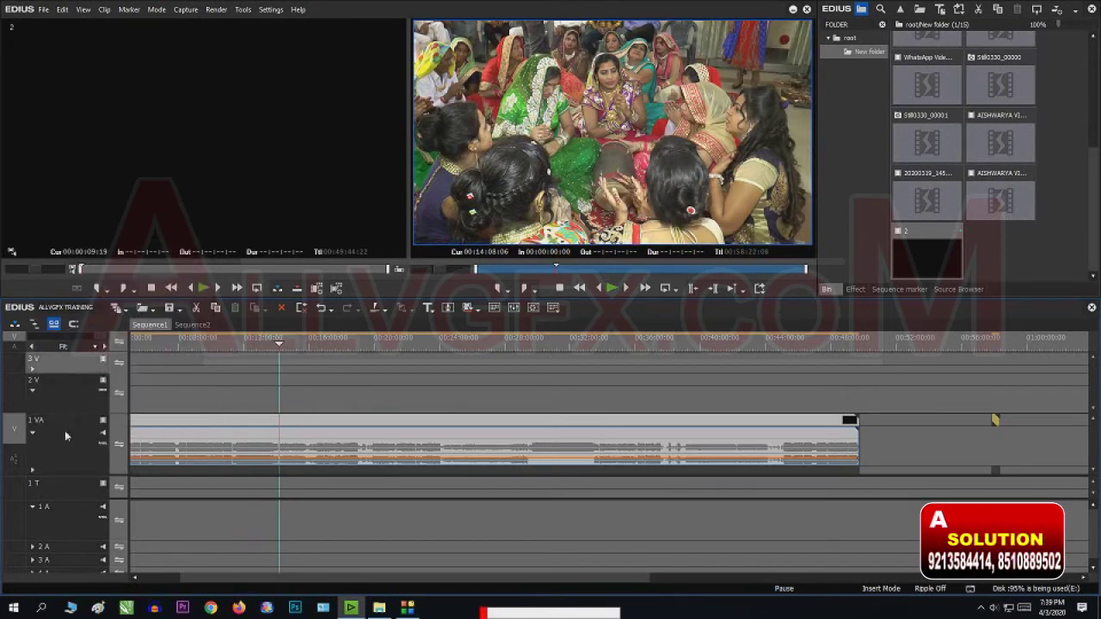
{"action": "right_click", "coordinate": [69, 365]}
{"action": "mouse_move", "coordinate": [105, 376]}
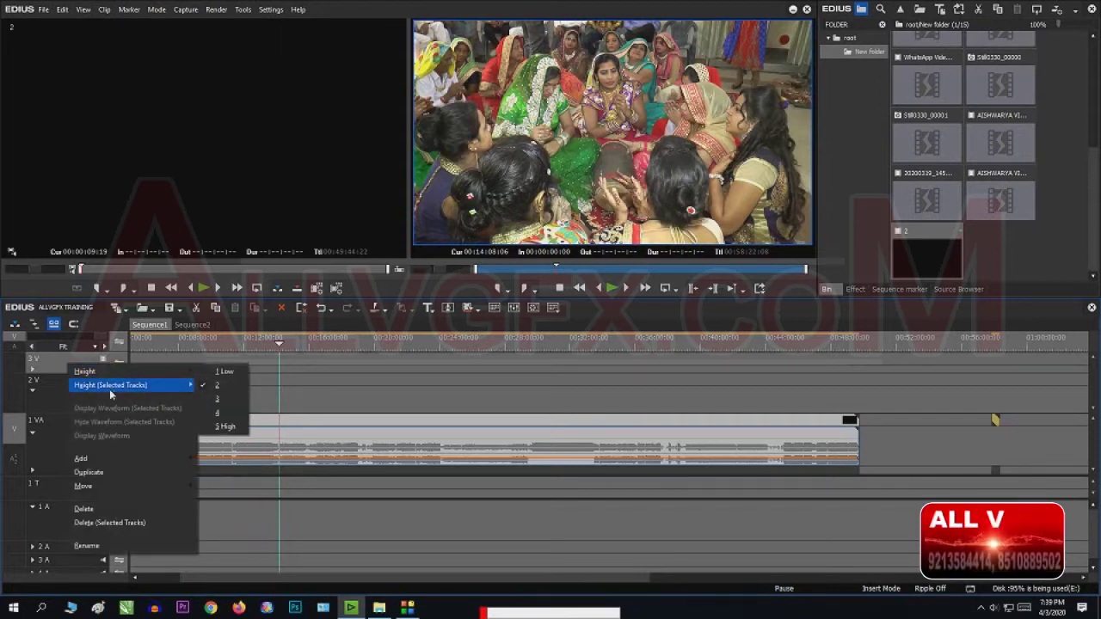
{"action": "mouse_move", "coordinate": [96, 458]}
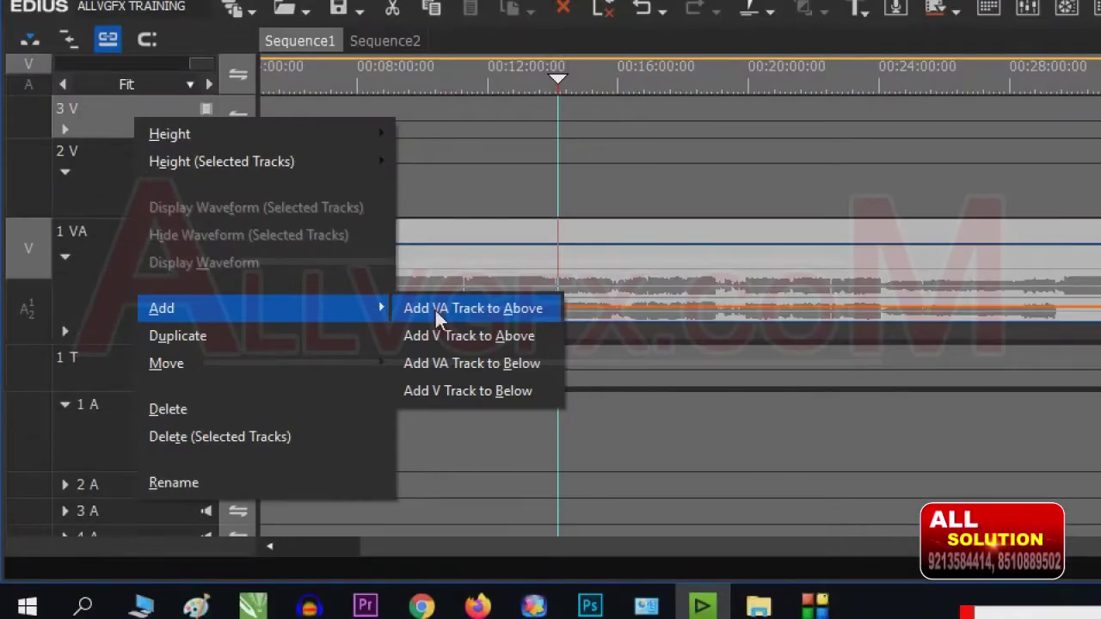
{"action": "left_click", "coordinate": [220, 459]}
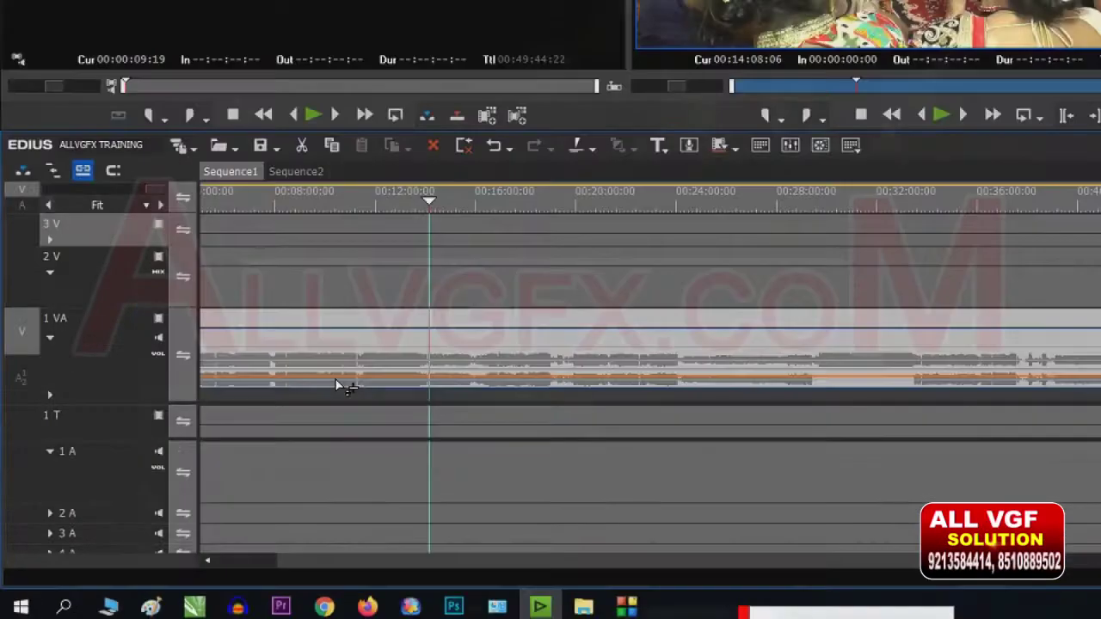
{"action": "left_click", "coordinate": [90, 348]}
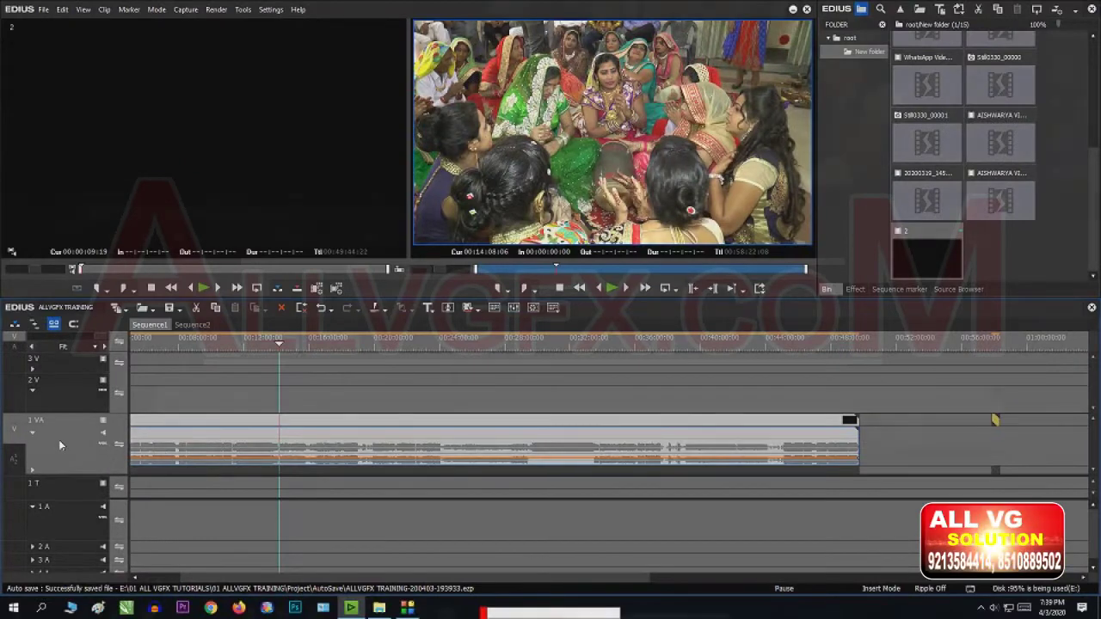
Add 5 VA tracks above the 1 VA track.
{"action": "right_click", "coordinate": [58, 439]}
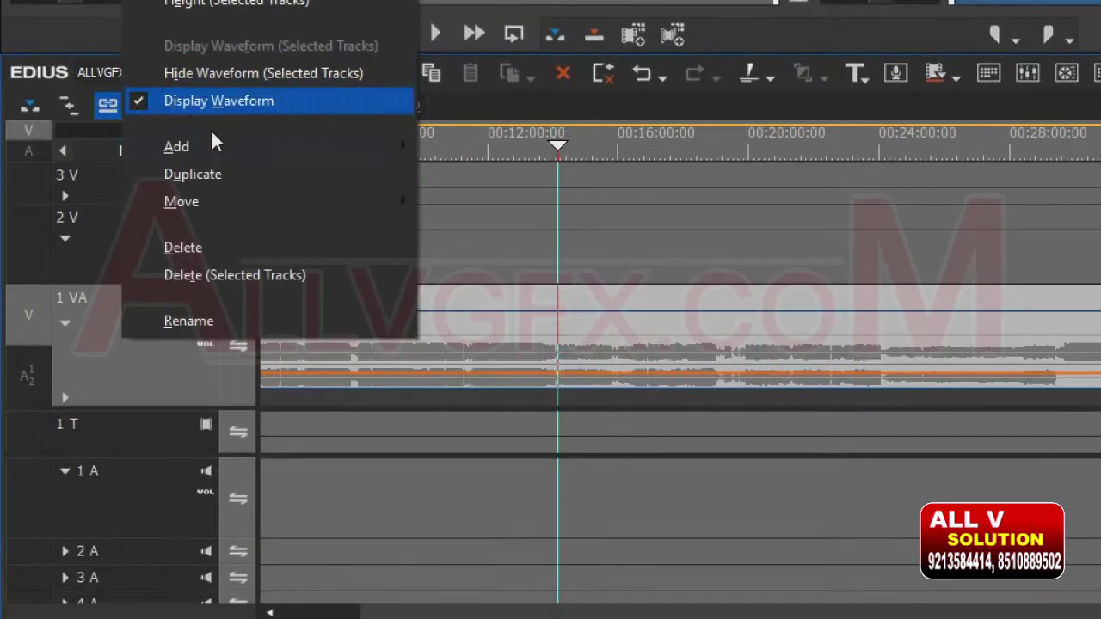
{"action": "mouse_move", "coordinate": [307, 152]}
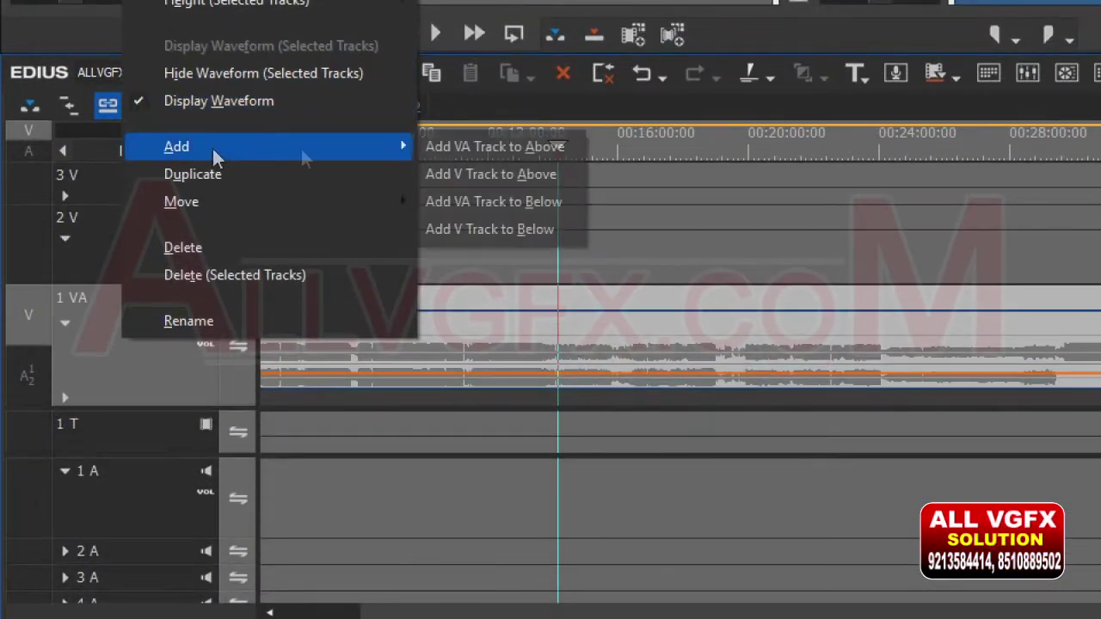
{"action": "left_click", "coordinate": [454, 146]}
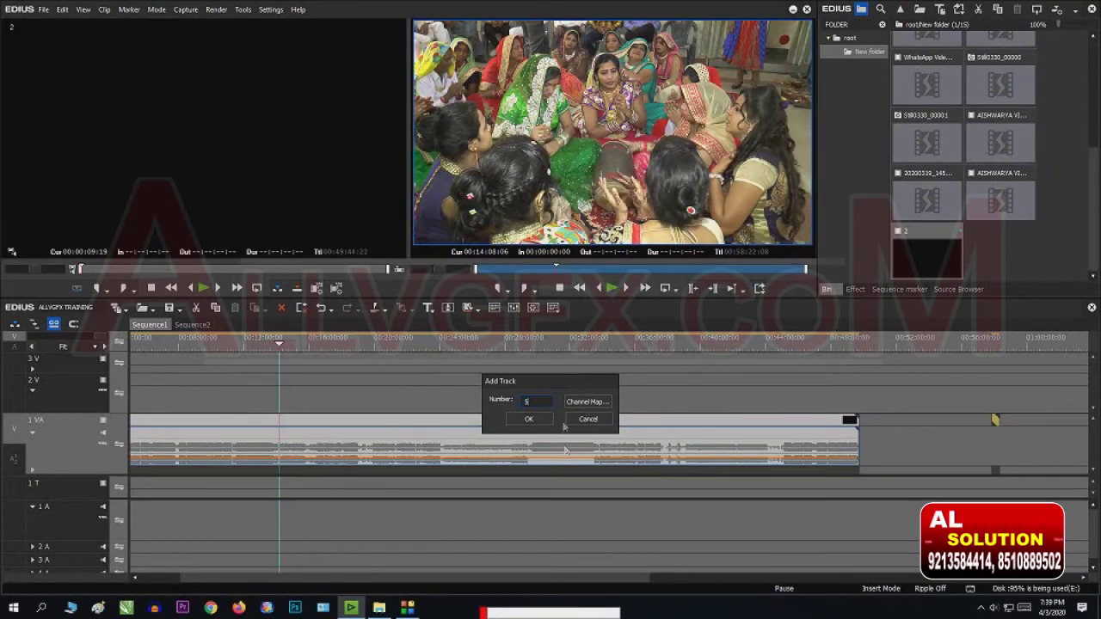
{"action": "left_click", "coordinate": [532, 419]}
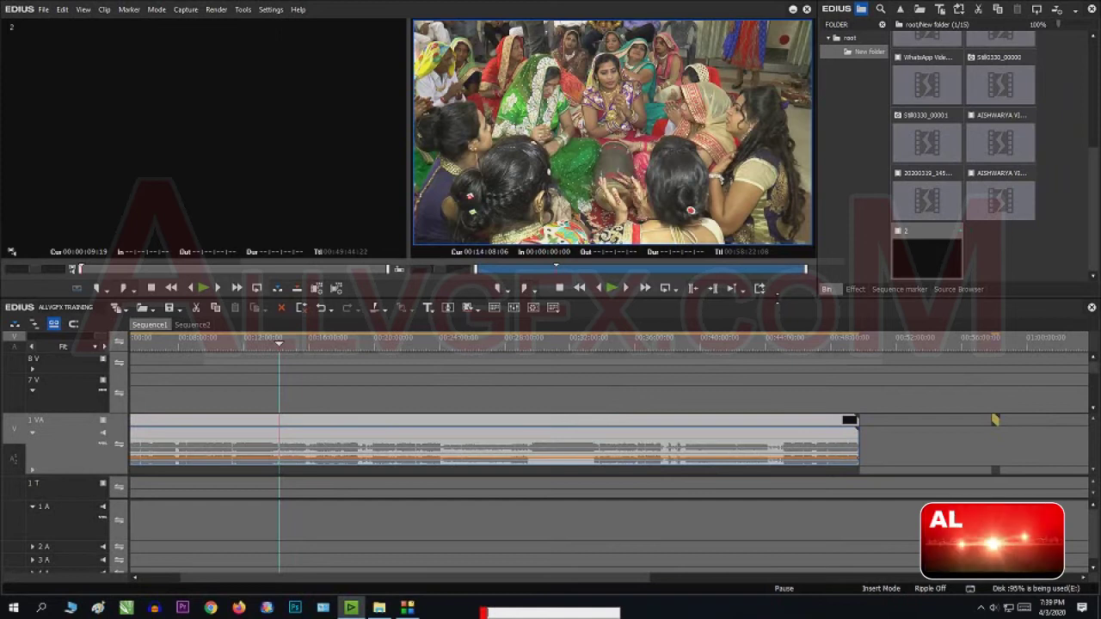
Enlarge the timeline area upward to show more tracks, and select the 6 VA track.
{"action": "left_click_drag", "start_coordinate": [776, 301], "coordinate": [777, 259]}
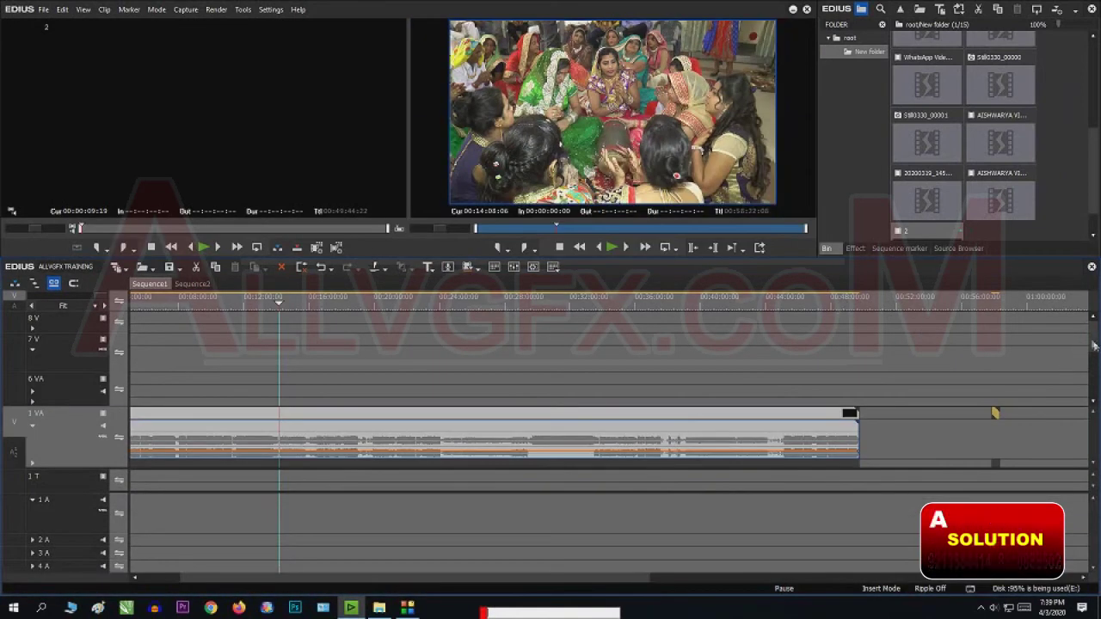
{"action": "left_click", "coordinate": [82, 316]}
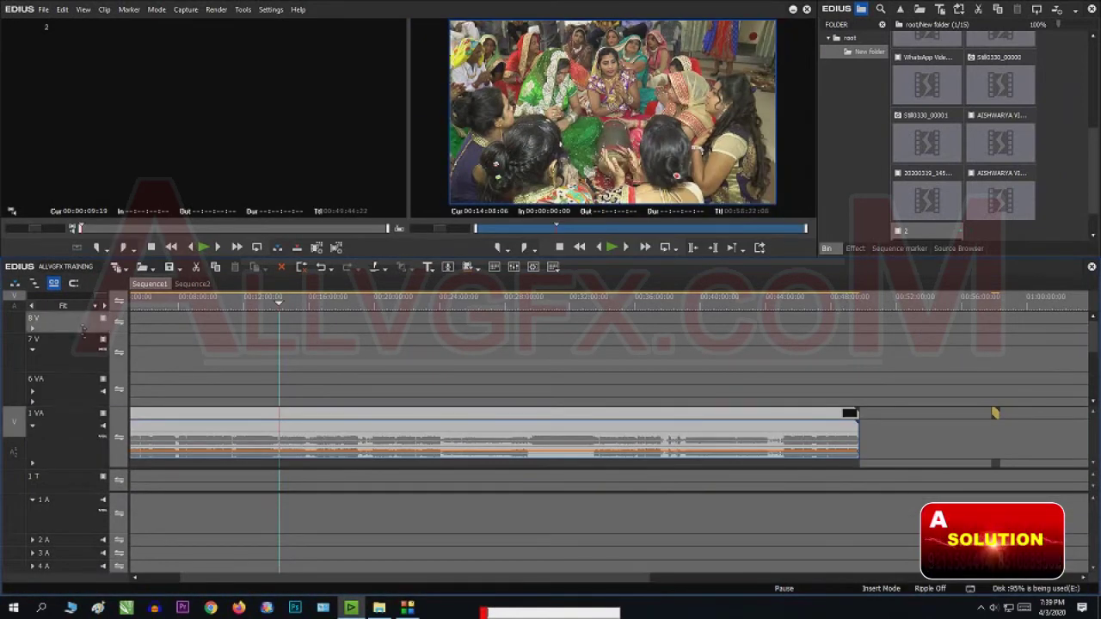
{"action": "left_click", "coordinate": [79, 366]}
{"action": "left_click", "coordinate": [64, 393]}
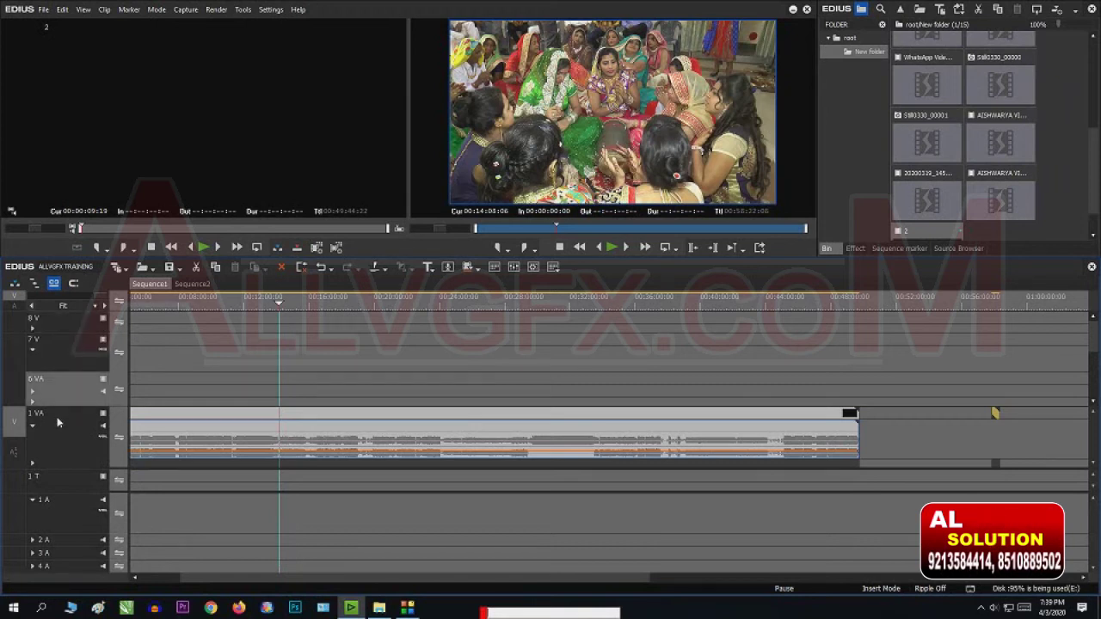
Delete the two uppermost video tracks, 8 V and 7 V.
{"action": "right_click", "coordinate": [64, 325]}
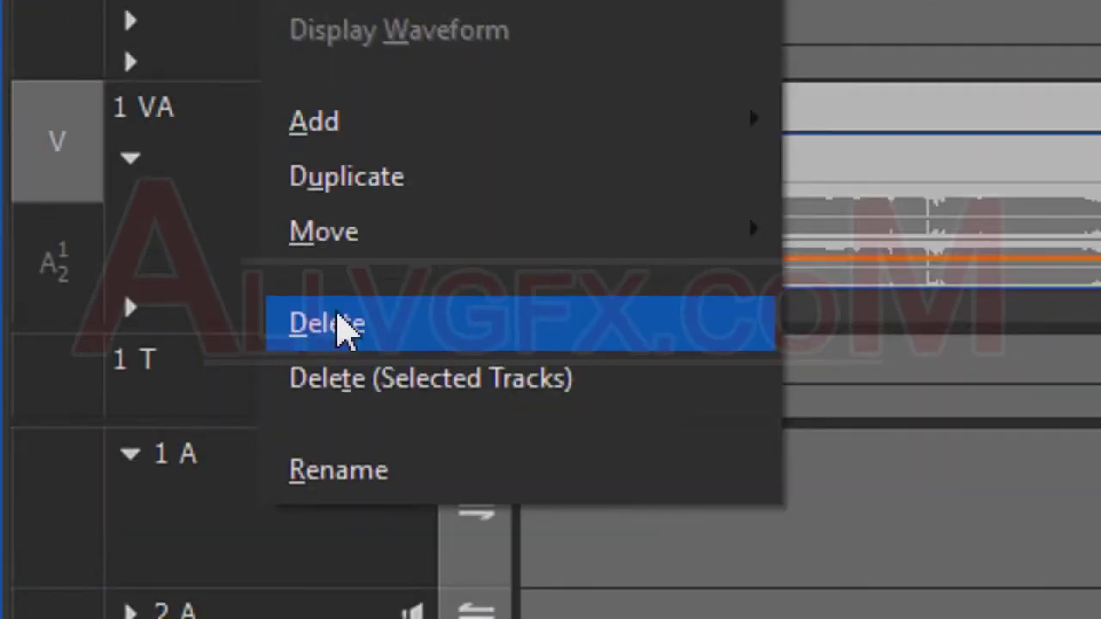
{"action": "left_click", "coordinate": [344, 327]}
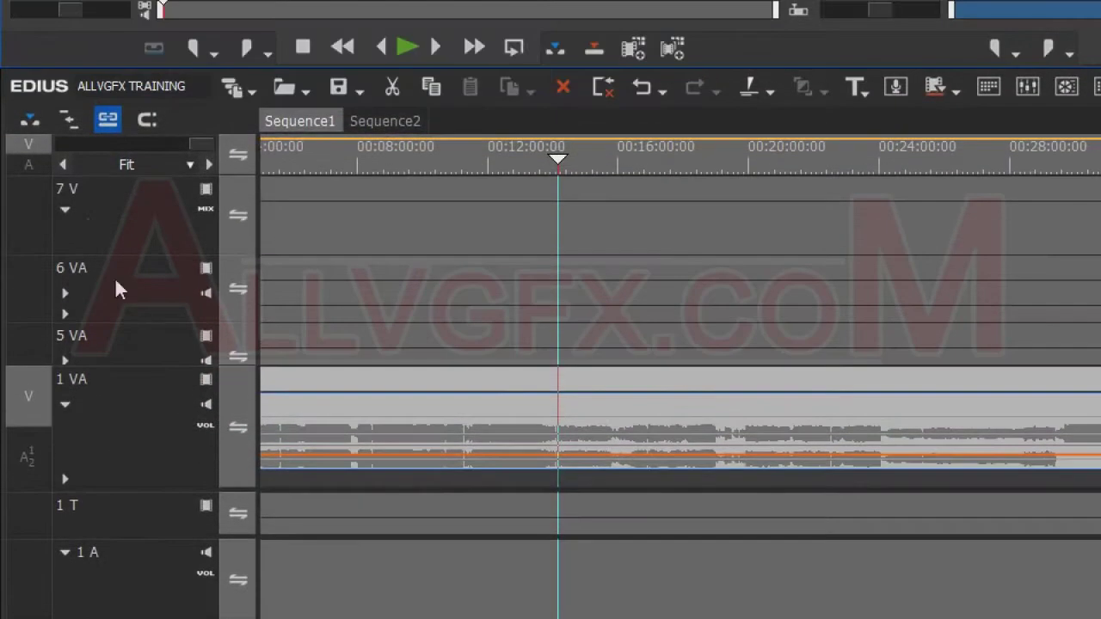
{"action": "right_click", "coordinate": [112, 208]}
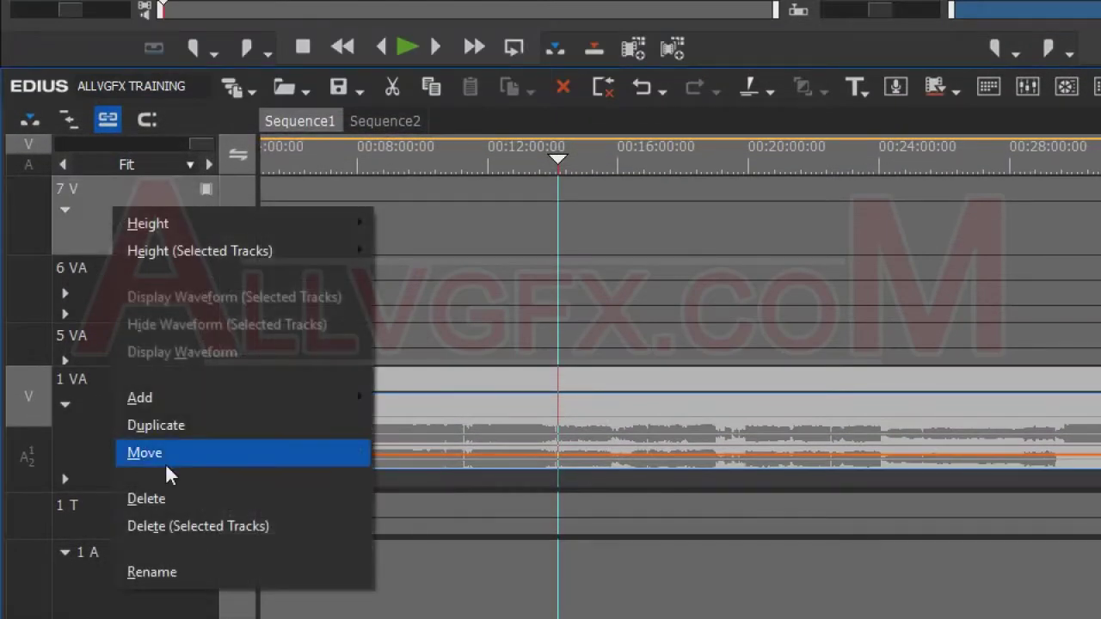
{"action": "left_click", "coordinate": [157, 516]}
Delete the 6 VA, 5 VA, 4 VA and 3 VA tracks one after another.
{"action": "left_click", "coordinate": [124, 201]}
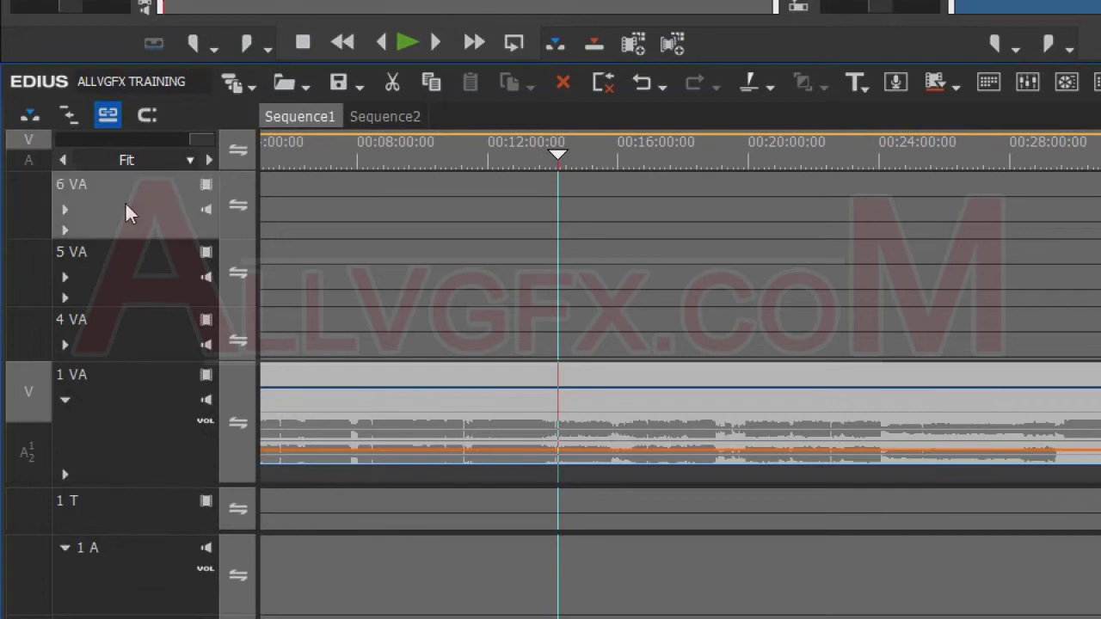
{"action": "right_click", "coordinate": [126, 204]}
{"action": "left_click", "coordinate": [195, 497]}
{"action": "right_click", "coordinate": [180, 202]}
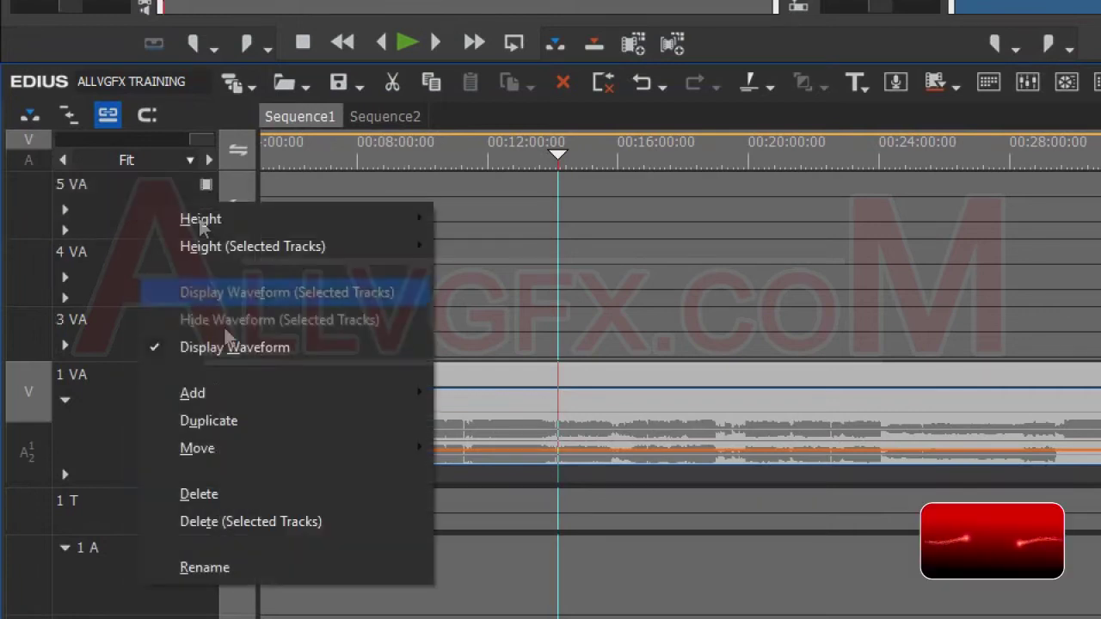
{"action": "left_click", "coordinate": [215, 492]}
{"action": "right_click", "coordinate": [142, 207]}
{"action": "left_click", "coordinate": [232, 497]}
{"action": "right_click", "coordinate": [145, 205]}
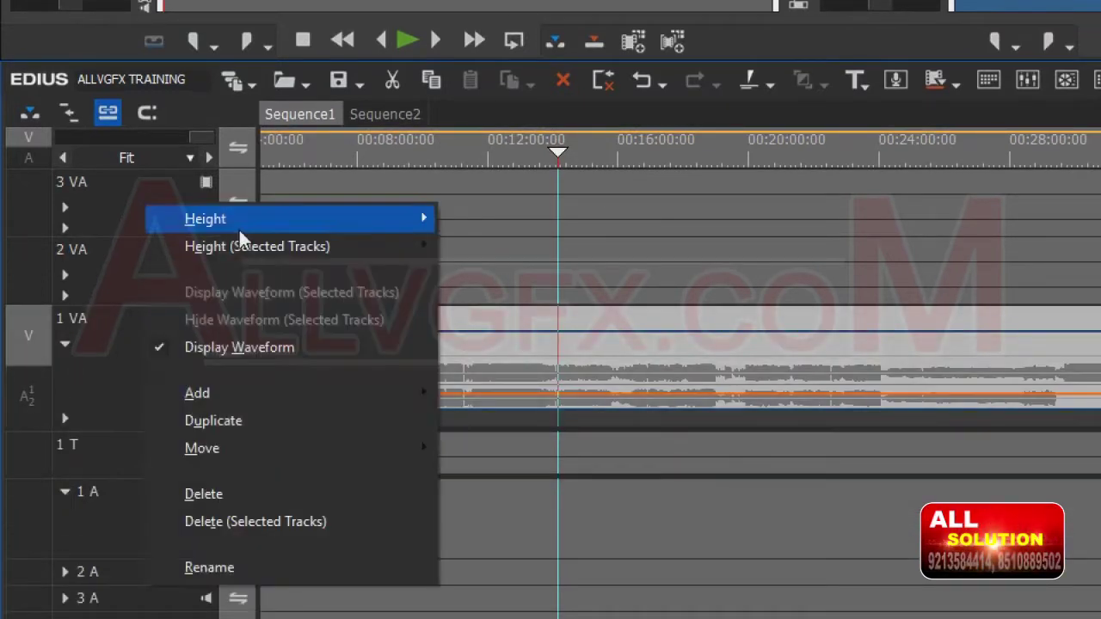
{"action": "left_click", "coordinate": [231, 496]}
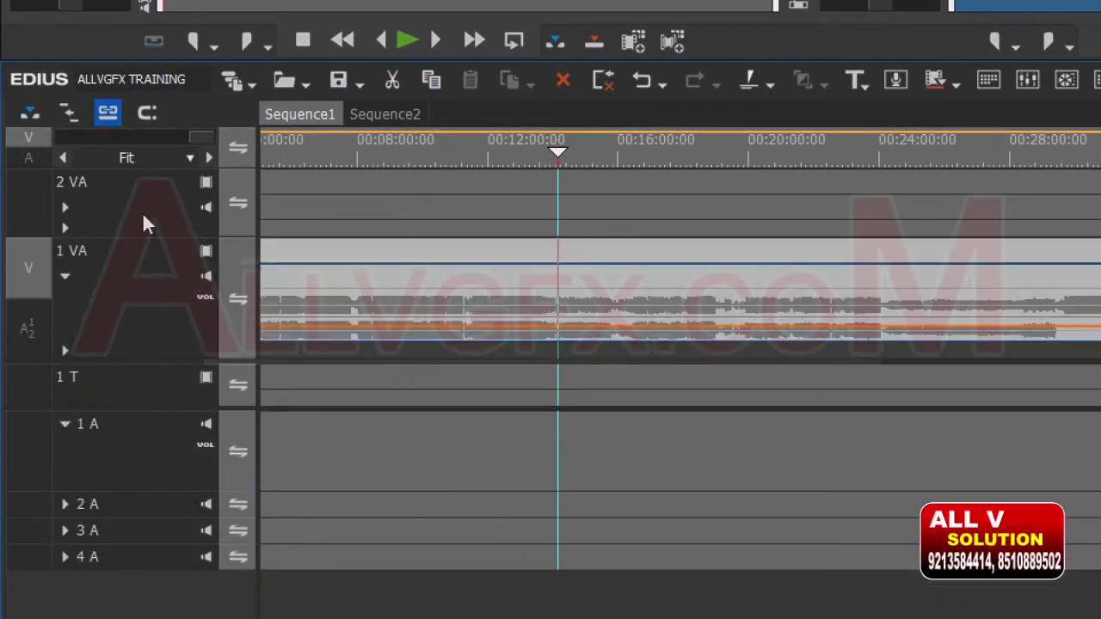
Increase the height of the 2 VA track in stages, setting it to 3, 4 and finally 5 High.
{"action": "right_click", "coordinate": [137, 197]}
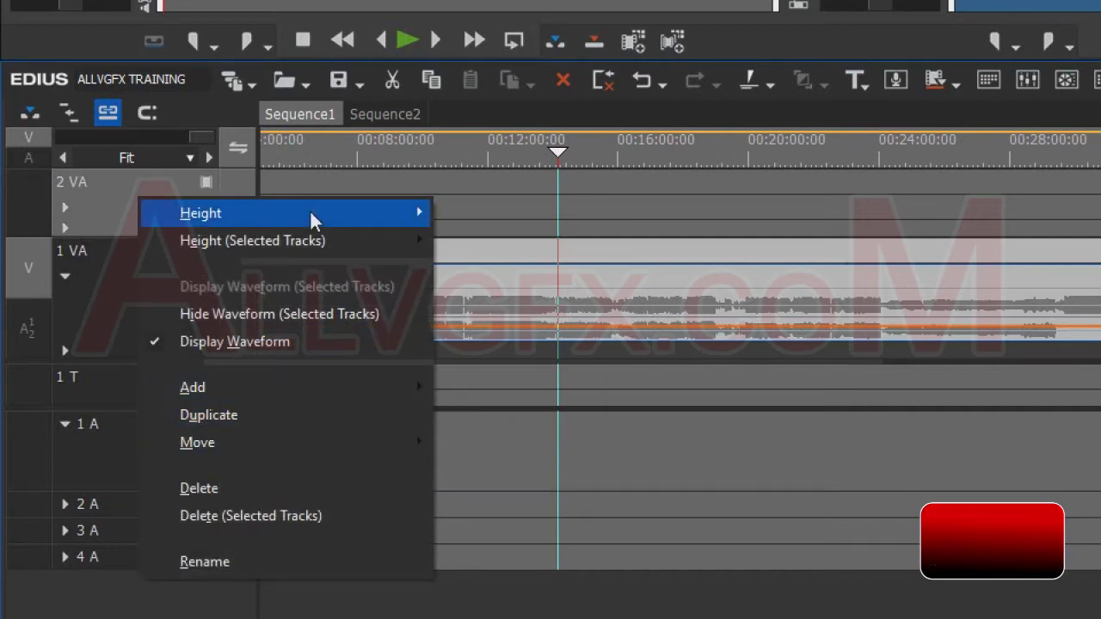
{"action": "mouse_move", "coordinate": [336, 216]}
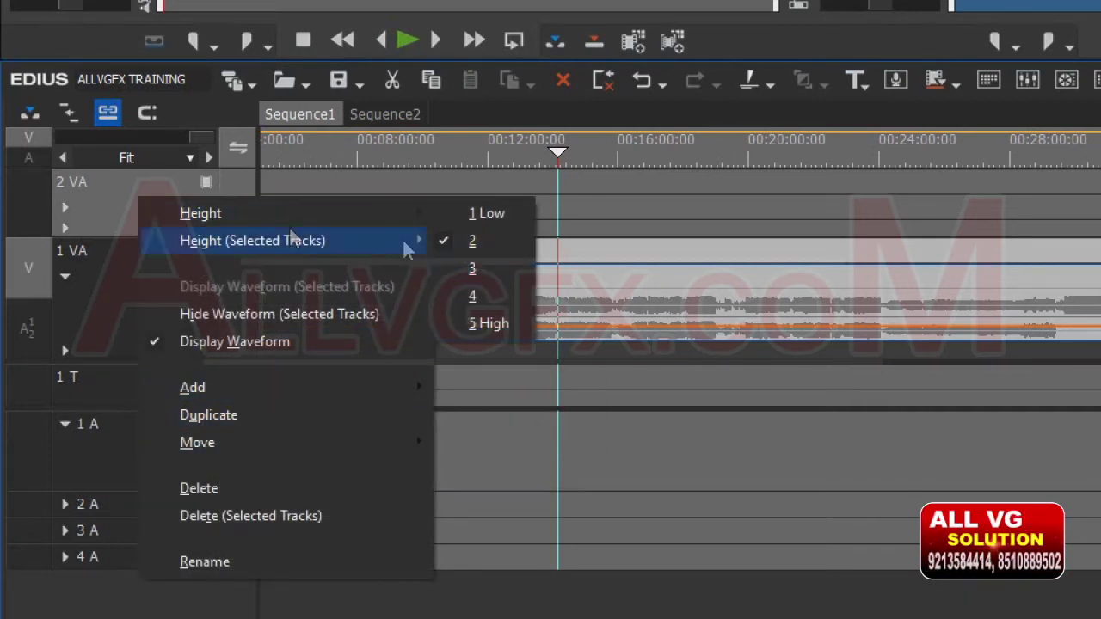
{"action": "left_click", "coordinate": [110, 207]}
{"action": "right_click", "coordinate": [105, 191]}
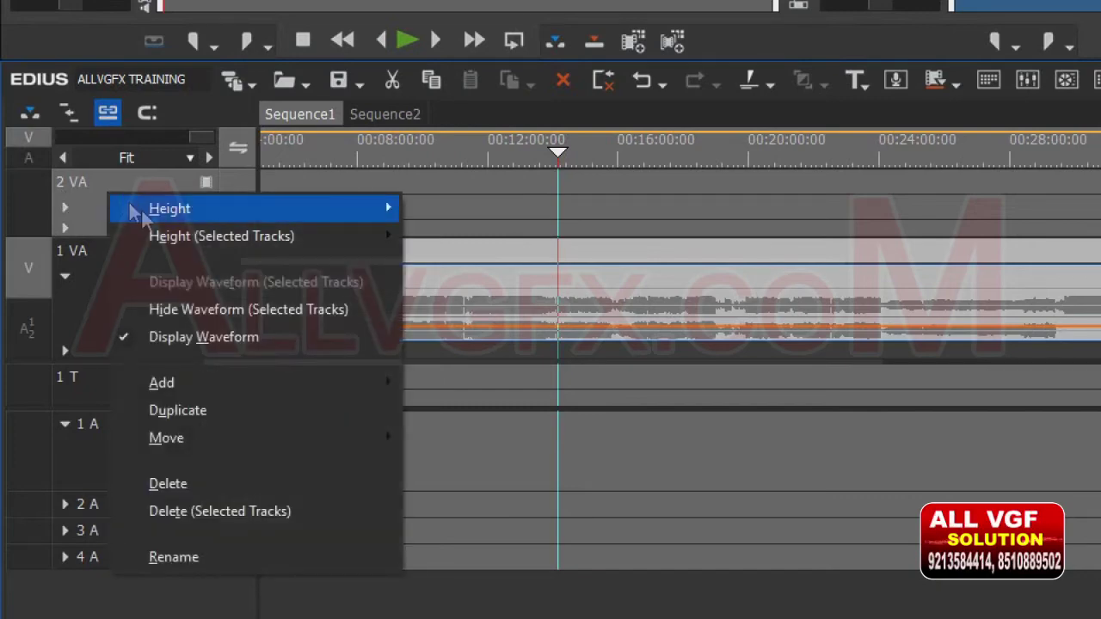
{"action": "mouse_move", "coordinate": [145, 219]}
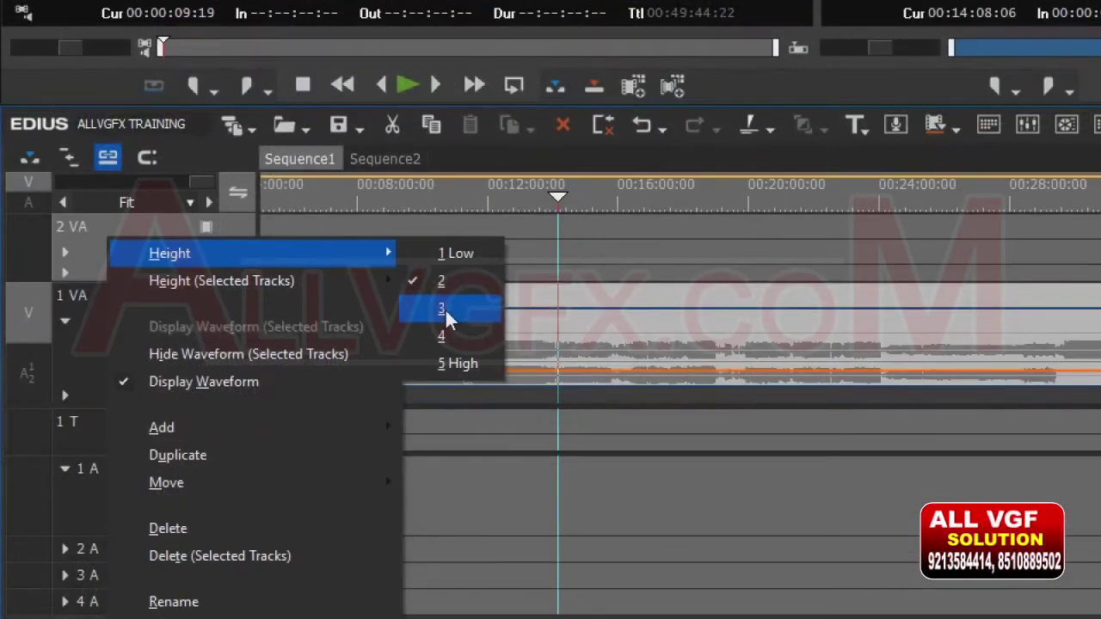
{"action": "left_click", "coordinate": [445, 308]}
{"action": "right_click", "coordinate": [118, 252]}
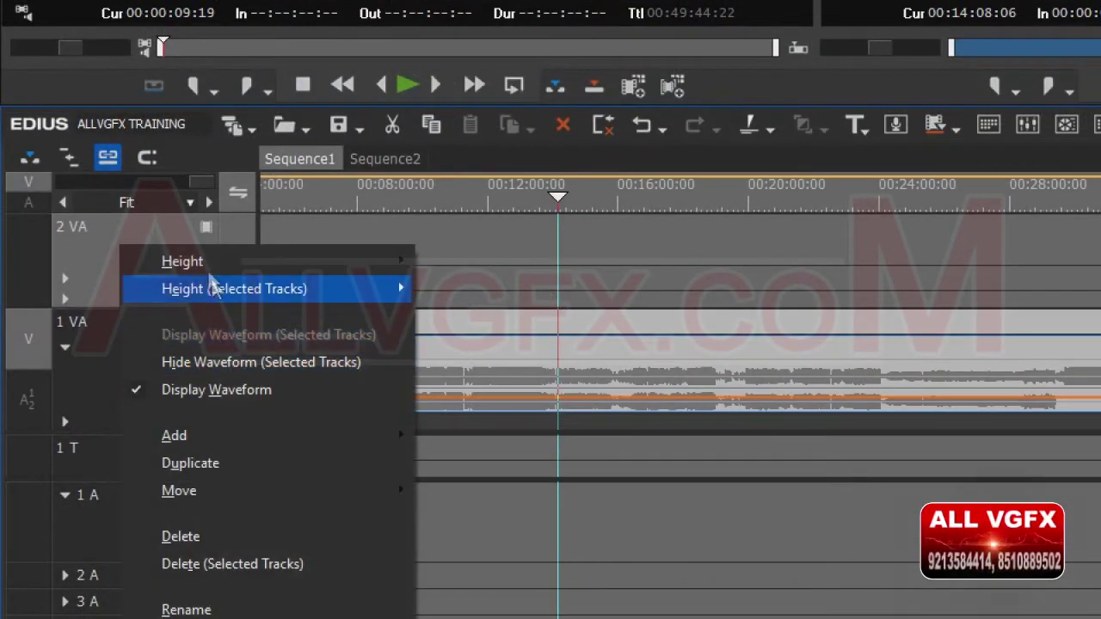
{"action": "mouse_move", "coordinate": [302, 266]}
{"action": "left_click", "coordinate": [479, 342]}
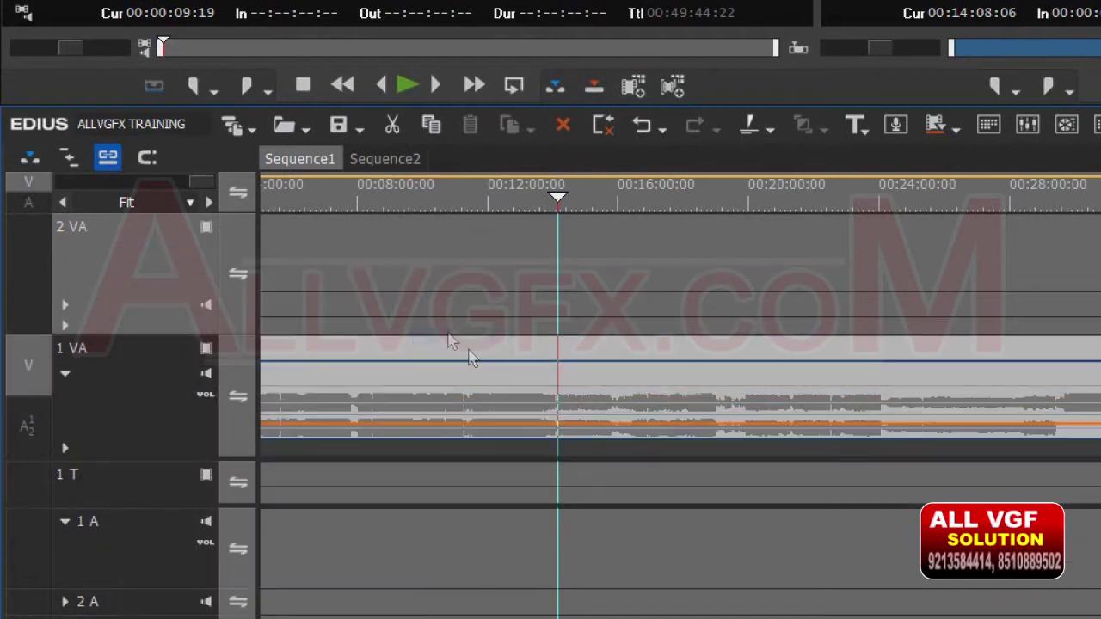
{"action": "right_click", "coordinate": [160, 254]}
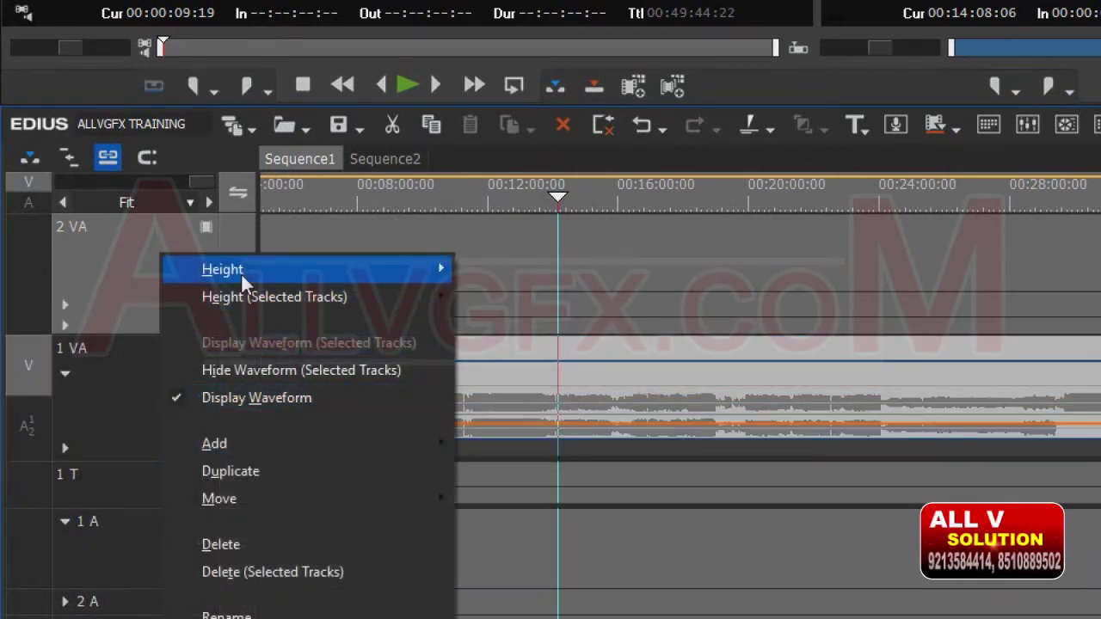
{"action": "mouse_move", "coordinate": [401, 284]}
{"action": "left_click", "coordinate": [515, 383]}
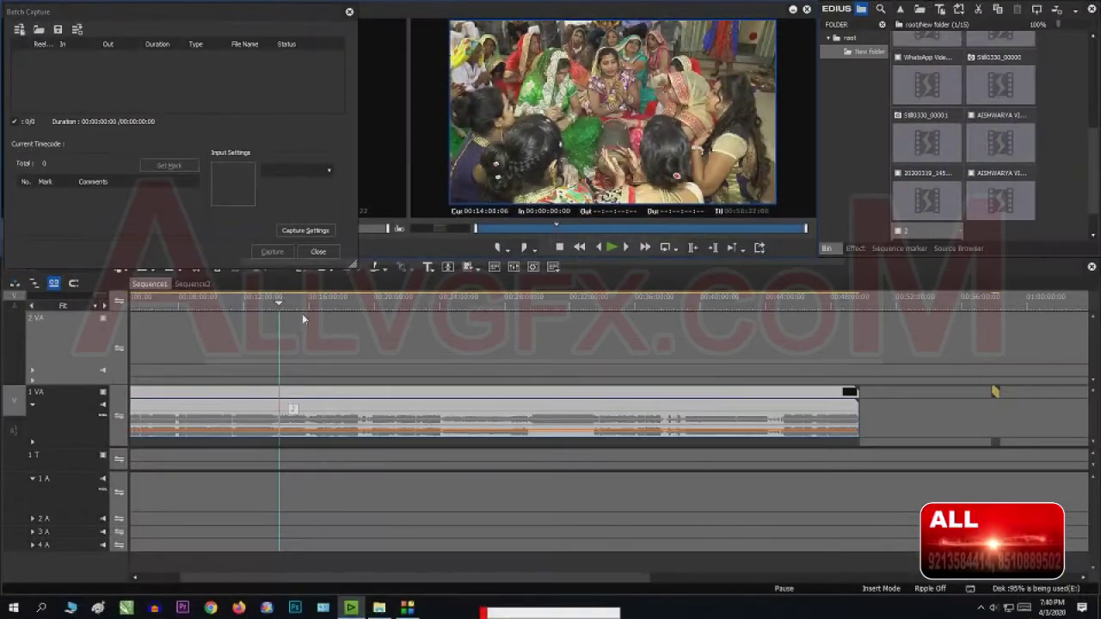
{"action": "right_click", "coordinate": [68, 341]}
{"action": "mouse_move", "coordinate": [143, 350]}
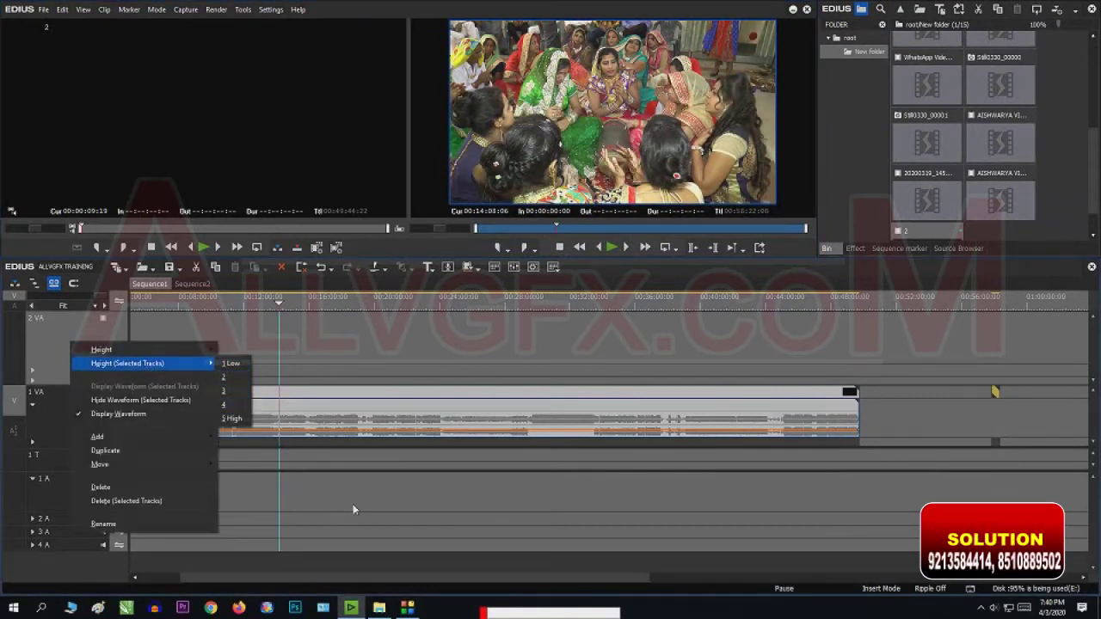
{"action": "left_click", "coordinate": [228, 394]}
Select the 1 VA track and set the height of the selected tracks to 4.
{"action": "right_click", "coordinate": [57, 406]}
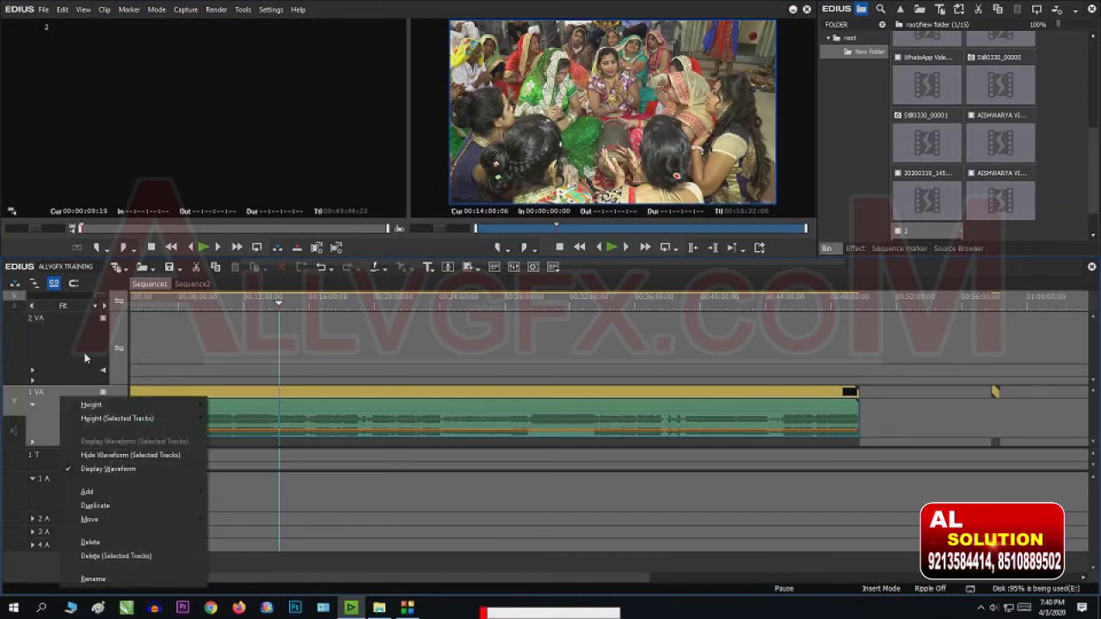
{"action": "mouse_move", "coordinate": [142, 404]}
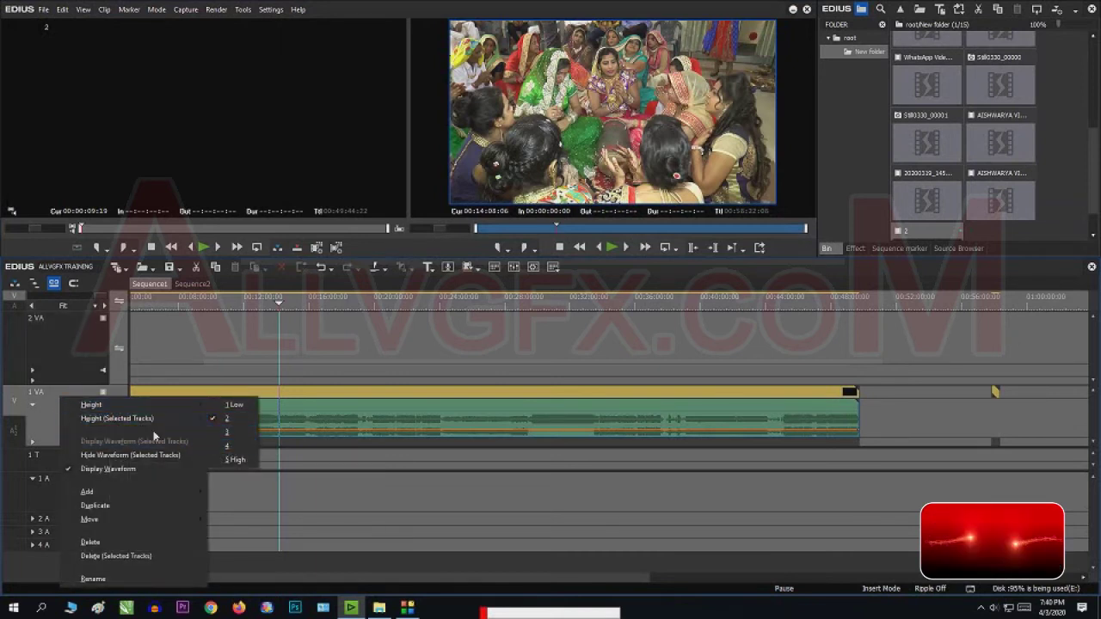
{"action": "mouse_move", "coordinate": [163, 420]}
{"action": "left_click", "coordinate": [217, 461]}
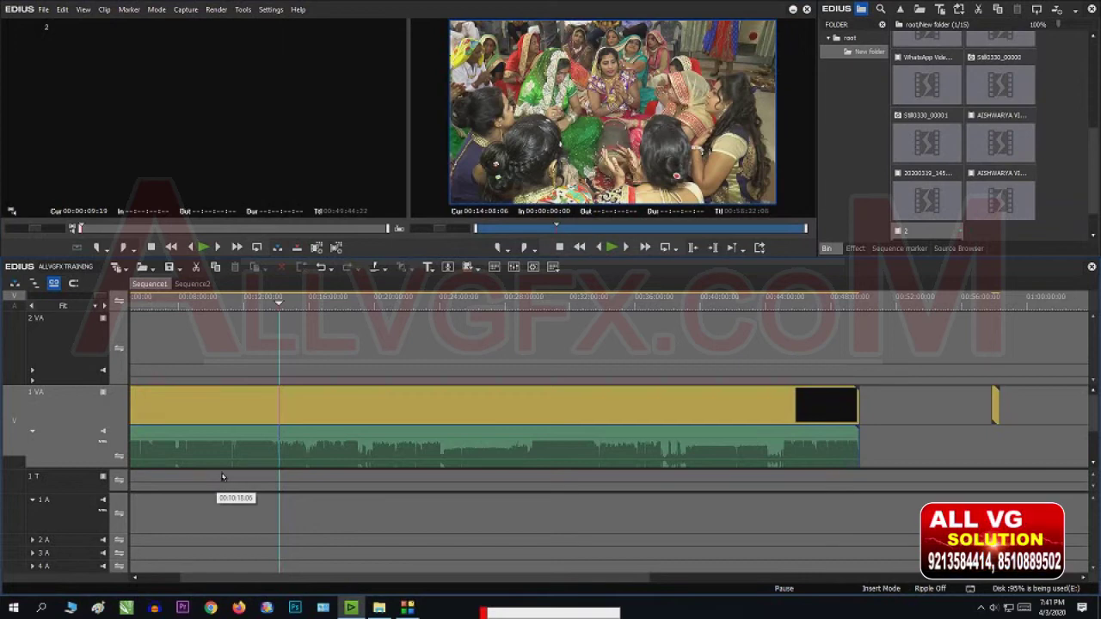
Scrub the playhead back to about 00:11:21 and return it to the start of Sequence1.
{"action": "left_click_drag", "start_coordinate": [287, 307], "coordinate": [234, 316]}
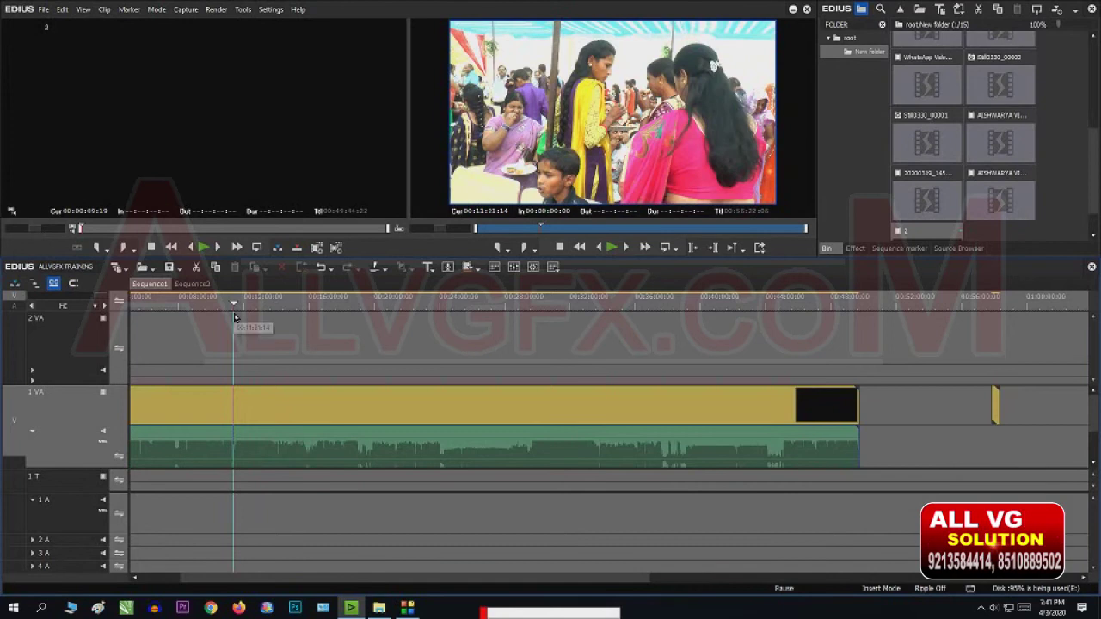
{"action": "scroll", "coordinate": [234, 318], "scroll_direction": "down", "scroll_amount": 3}
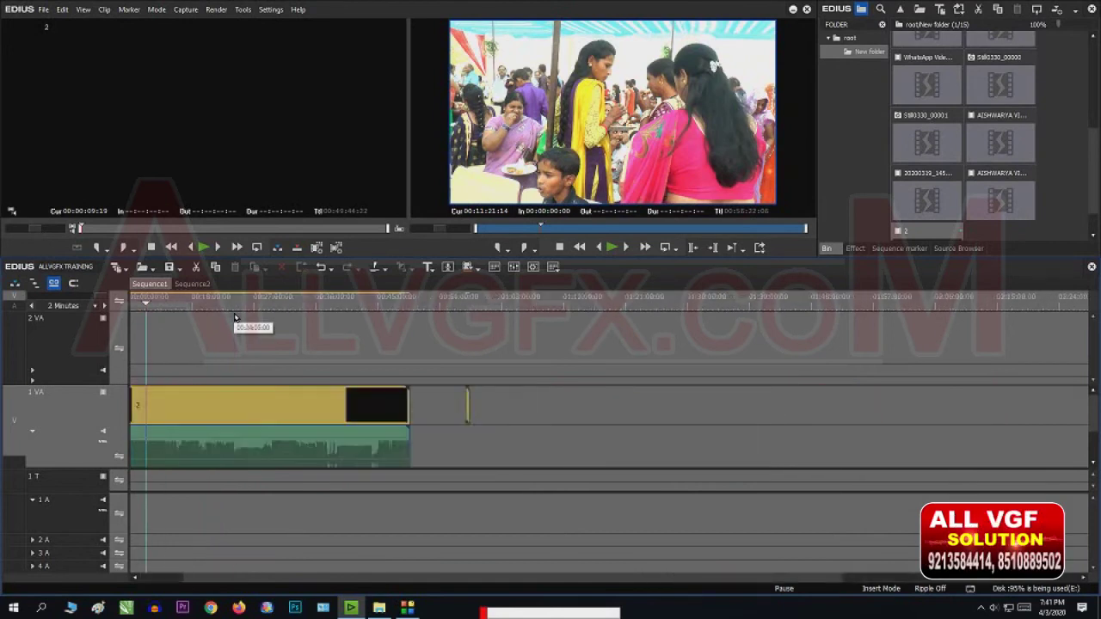
{"action": "scroll", "coordinate": [234, 319], "scroll_direction": "up", "scroll_amount": 3}
{"action": "key", "text": "Home"}
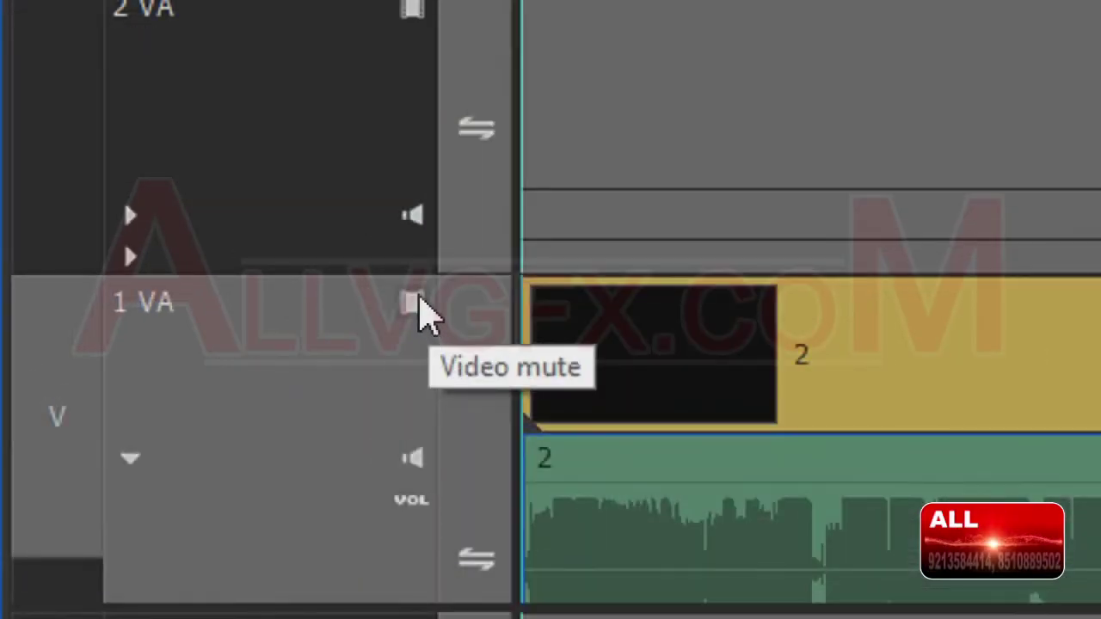
Mute the video of the 1 VA track and check the preview with the playhead at about 00:16:23.
{"action": "left_click", "coordinate": [410, 303]}
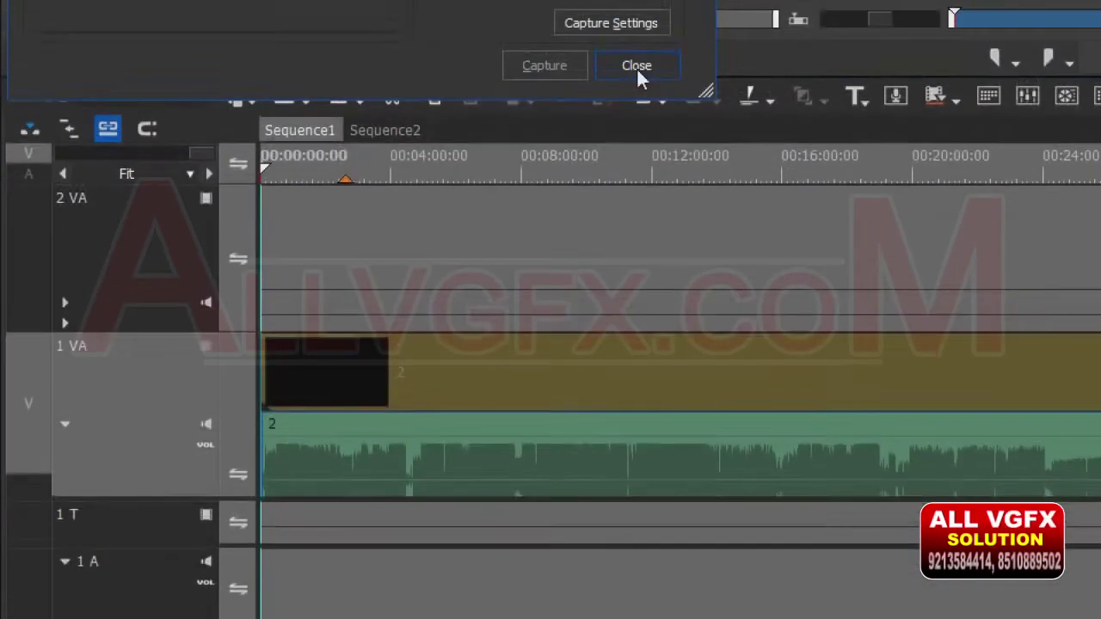
{"action": "left_click", "coordinate": [638, 74]}
{"action": "left_click", "coordinate": [796, 185]}
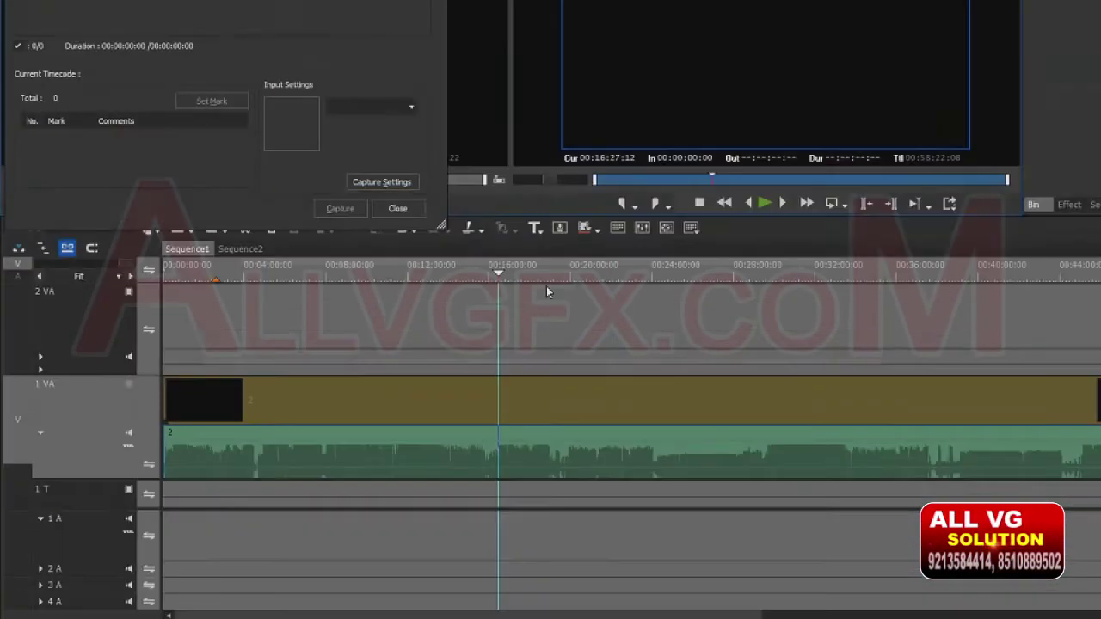
{"action": "left_click_drag", "start_coordinate": [532, 296], "coordinate": [397, 318]}
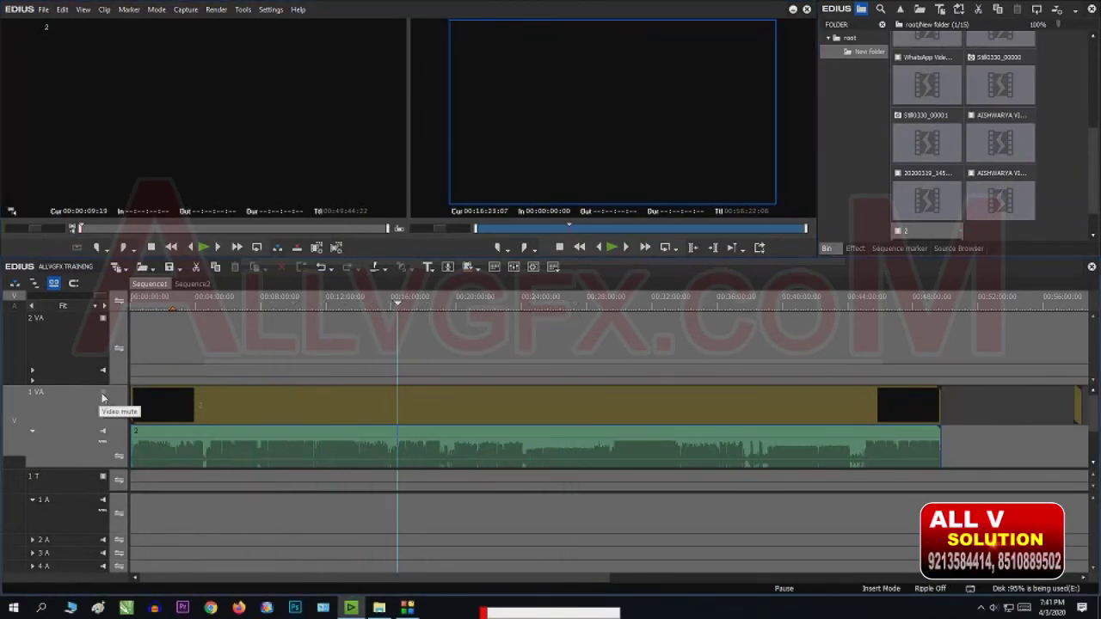
Unmute the video of the 1 VA track and scrub the playhead to about 00:16:40 to preview the picture.
{"action": "left_click", "coordinate": [103, 396]}
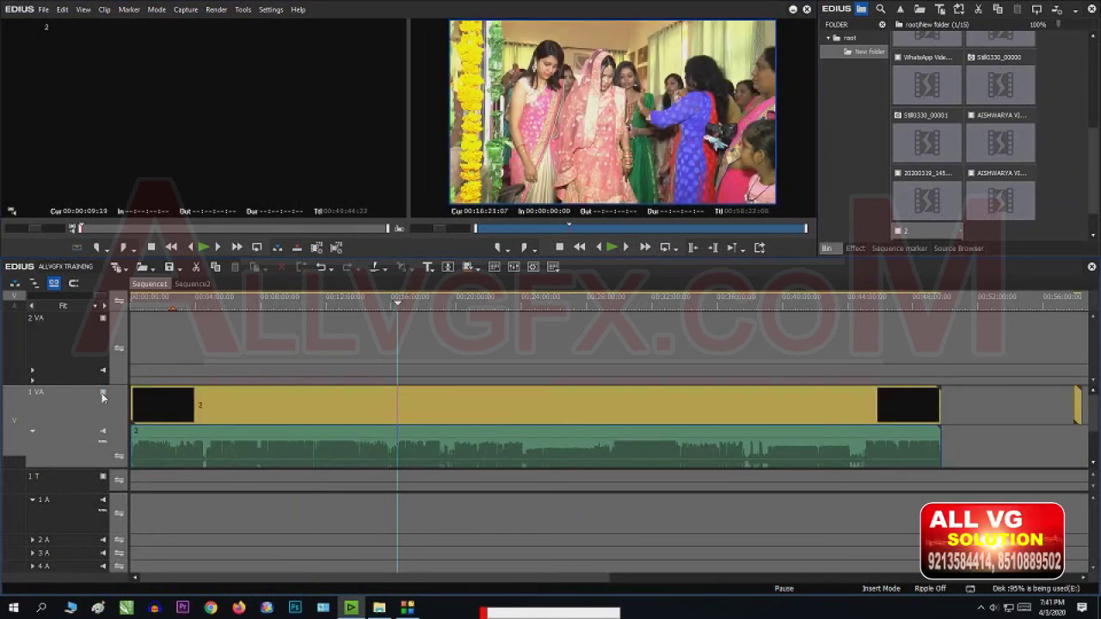
{"action": "left_click_drag", "start_coordinate": [400, 304], "coordinate": [406, 305]}
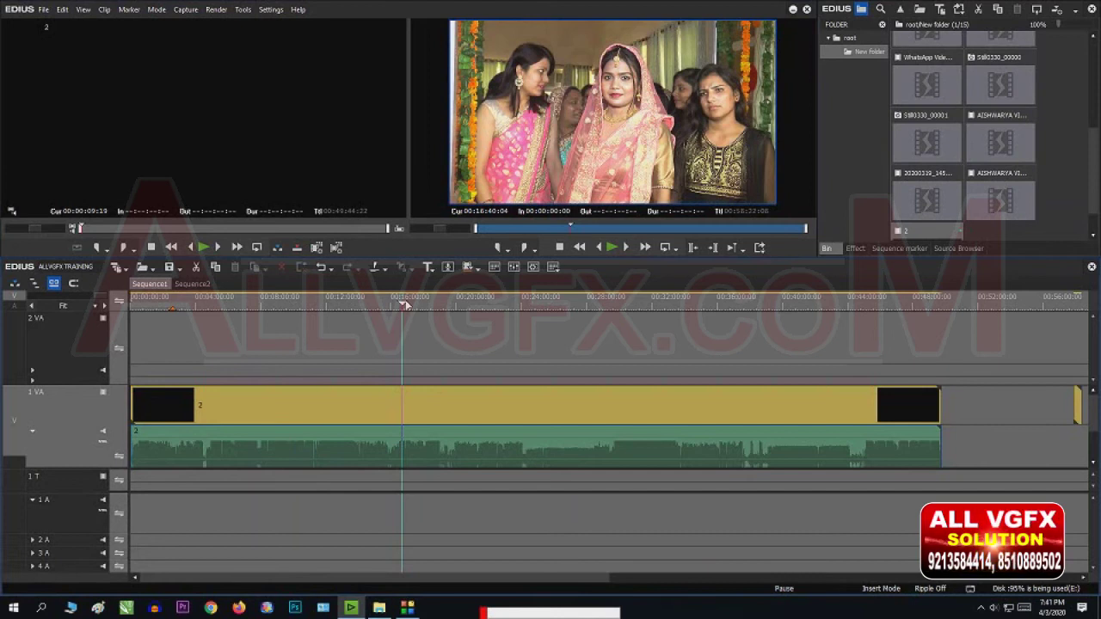